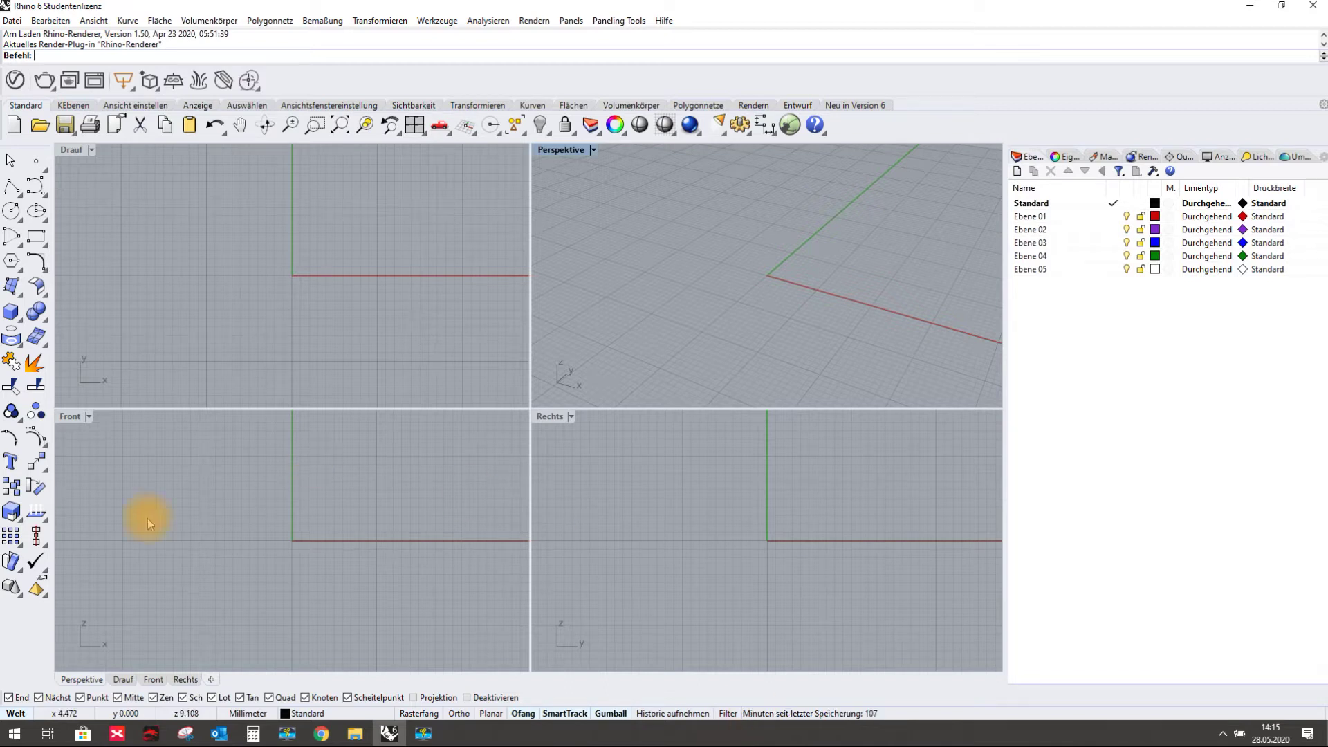
Draw a flat box about 34 by 10.5 mm and 1.4 mm high in the Perspective view
left_click(12, 311)
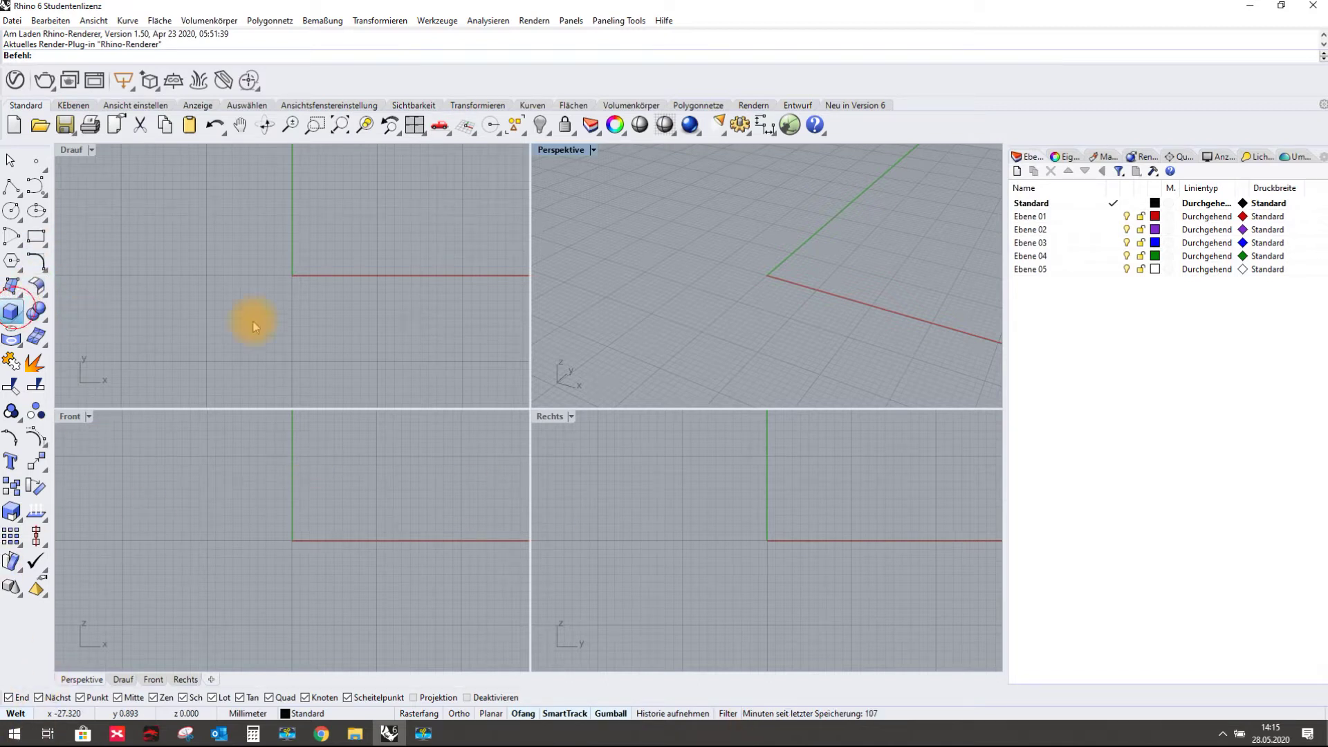
left_click(628, 314)
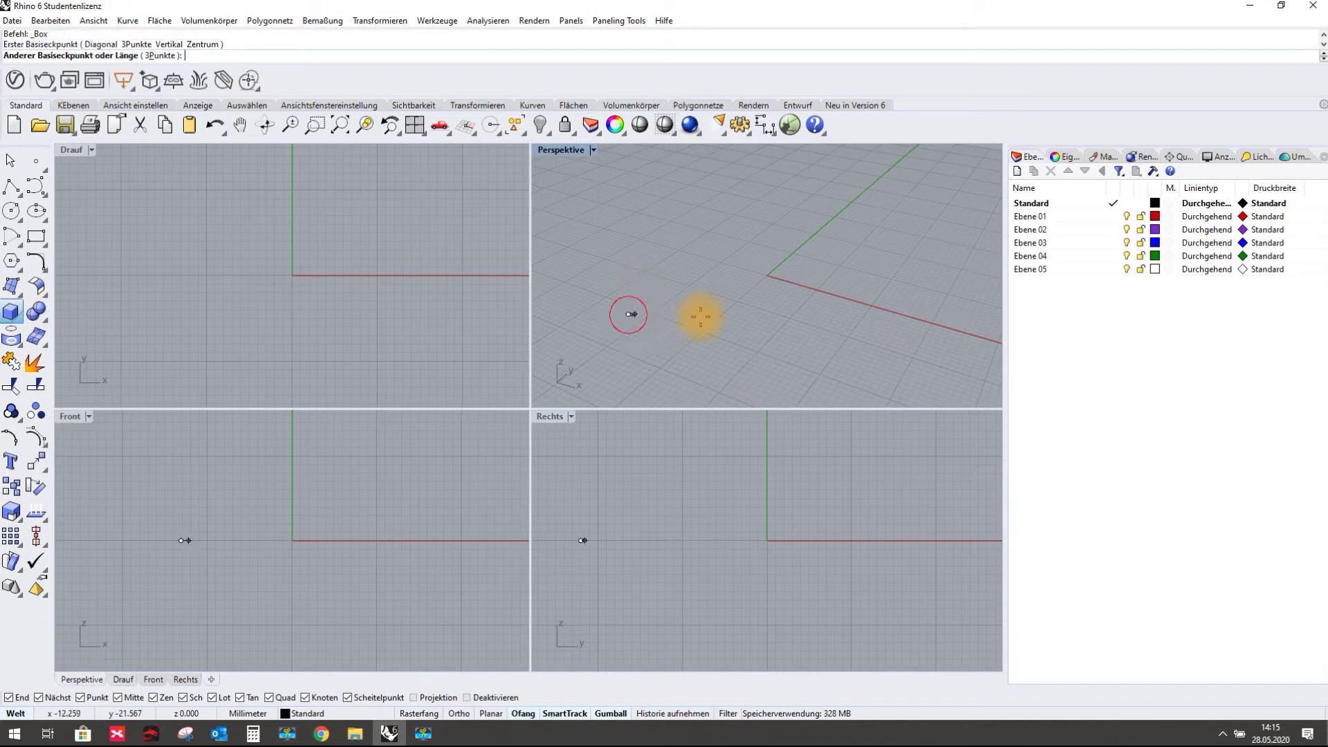
left_click(850, 343)
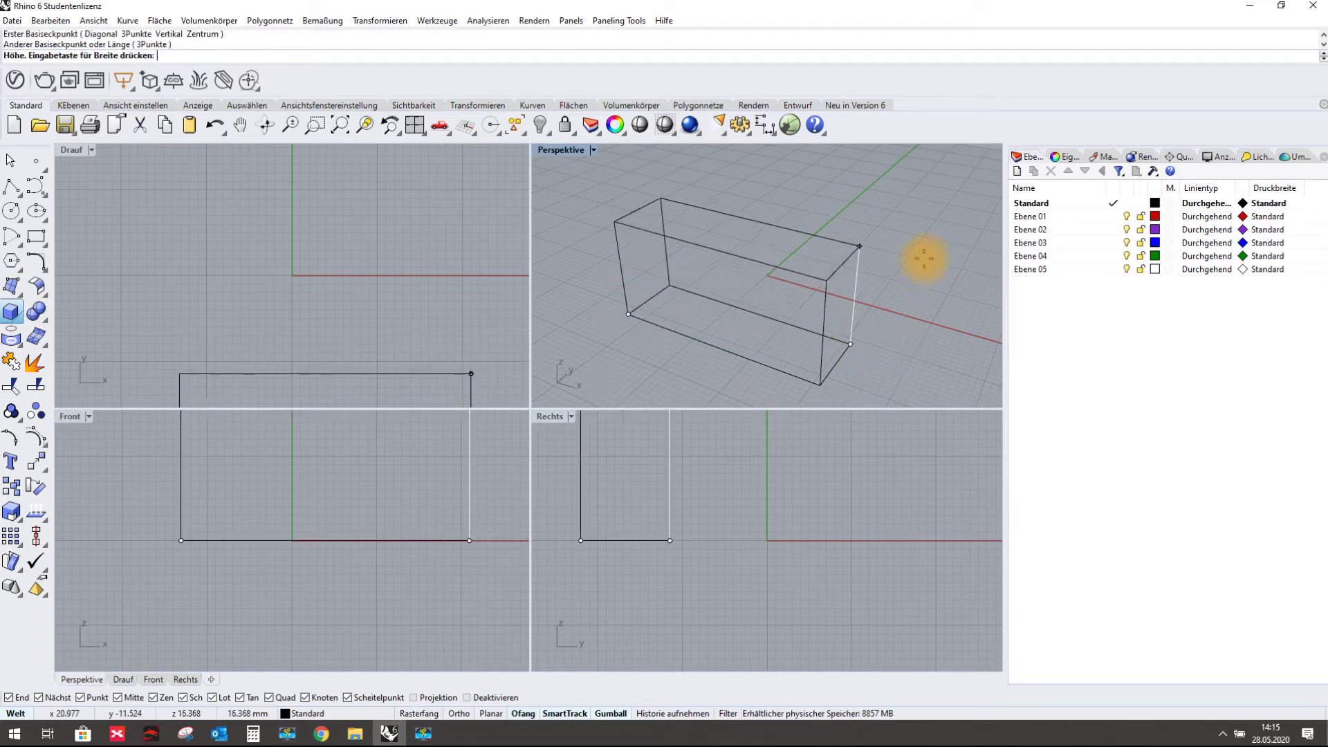
left_click(850, 335)
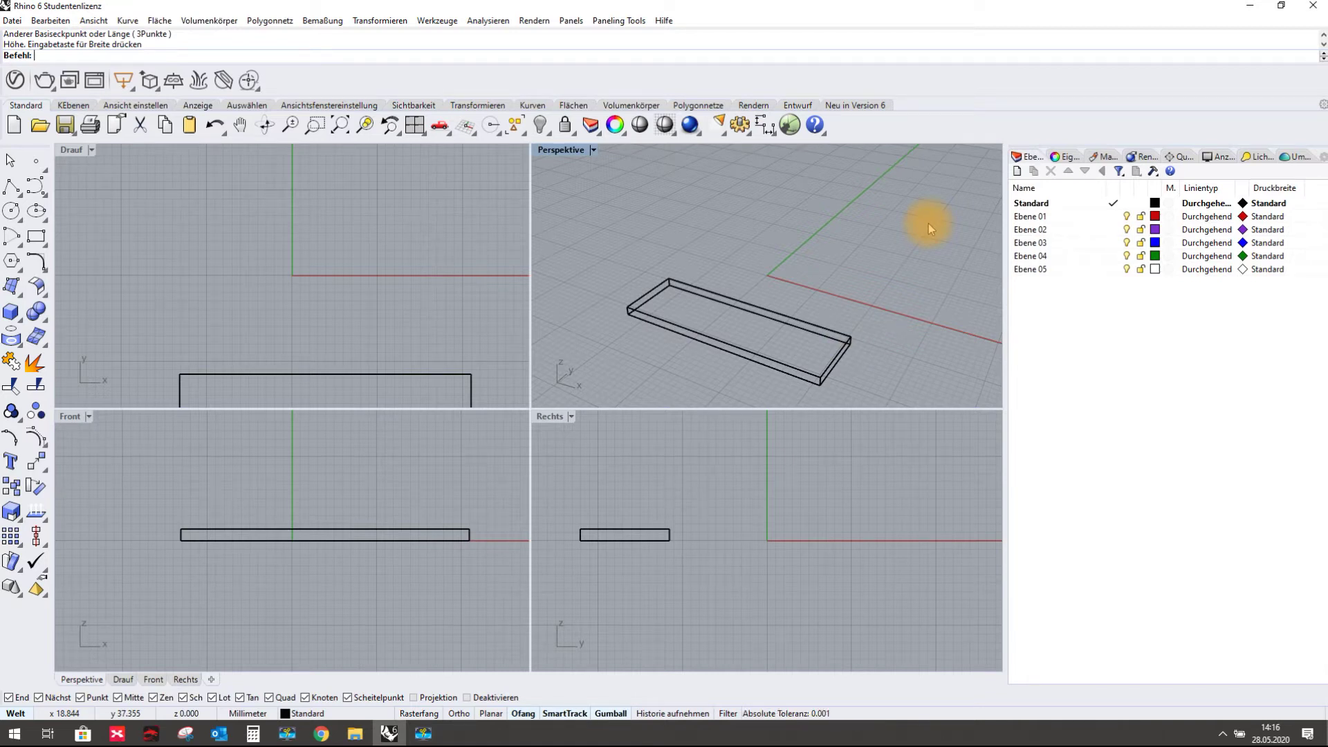
Maximize the Perspective view and set the box's X size to 1200 mm
left_click(746, 355)
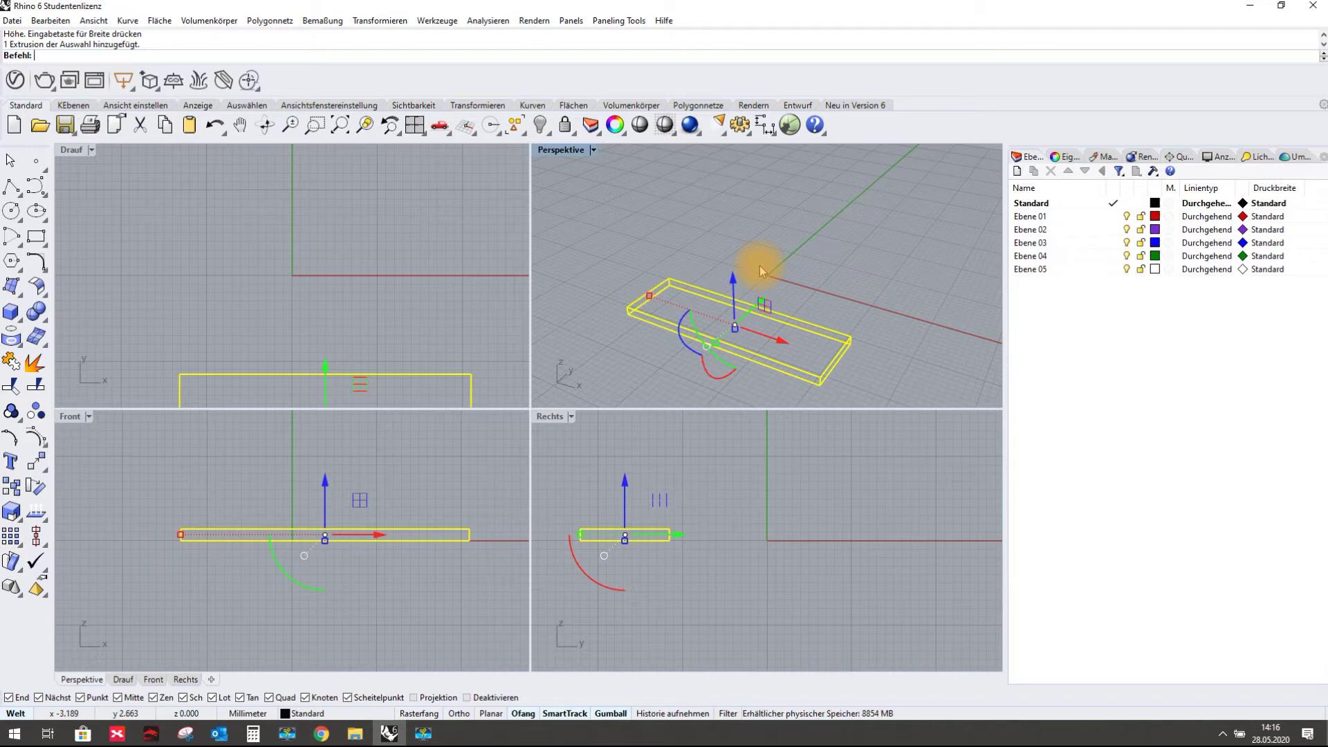
double_click(567, 150)
scroll(572, 326, "down", 3)
scroll(549, 439, "up", 3)
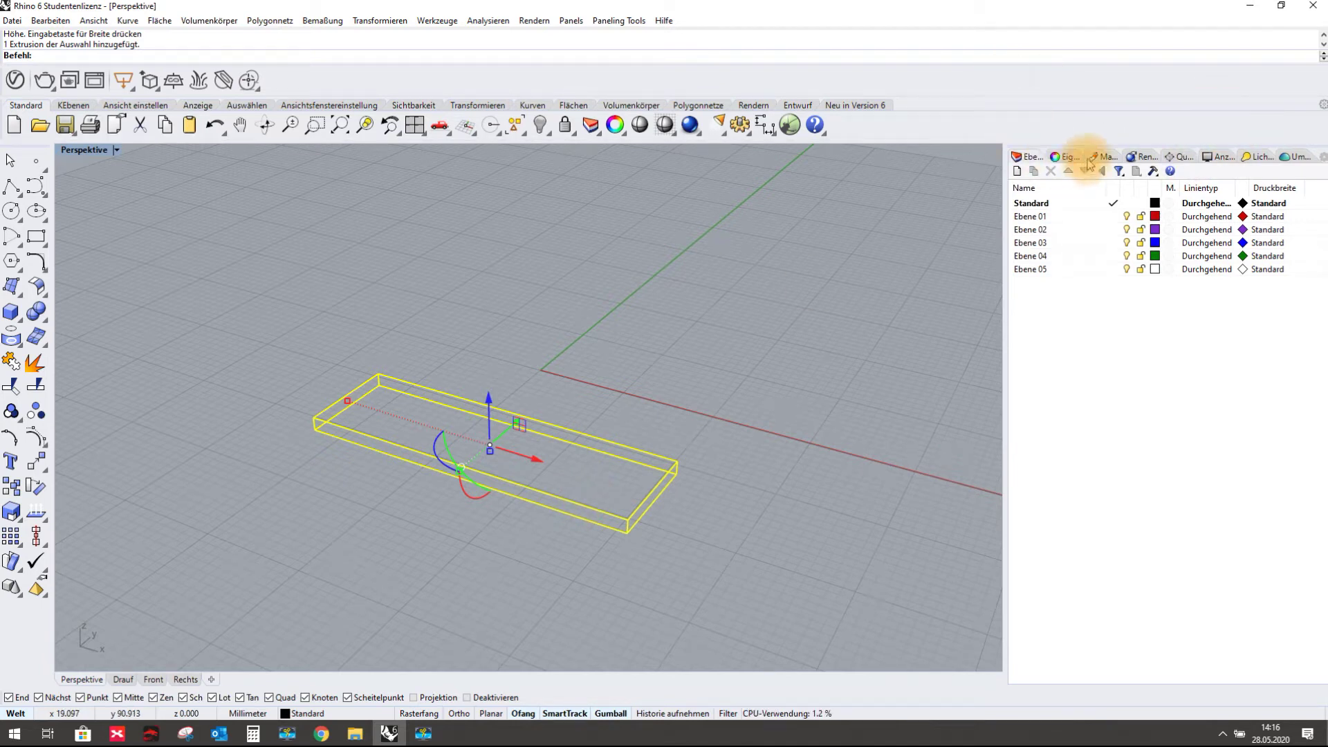
left_click(1174, 157)
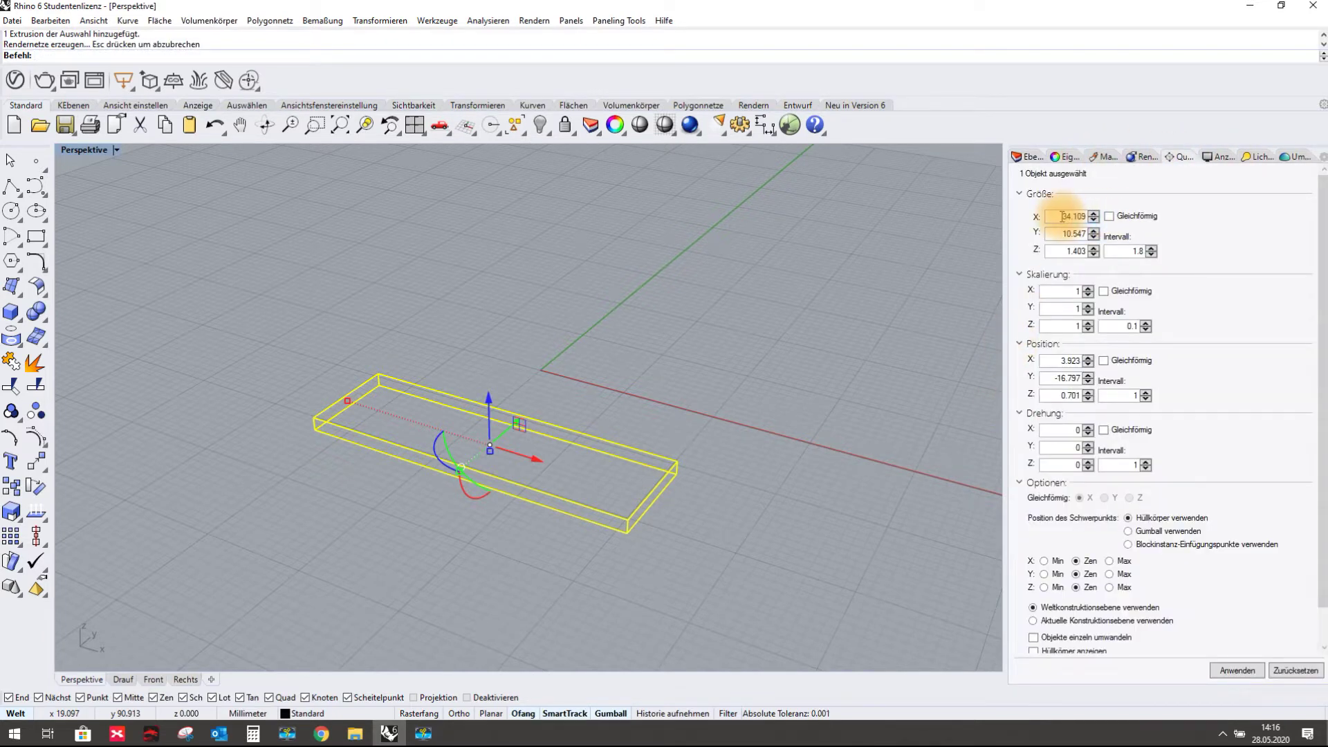
left_click_drag(1062, 217, 1093, 219)
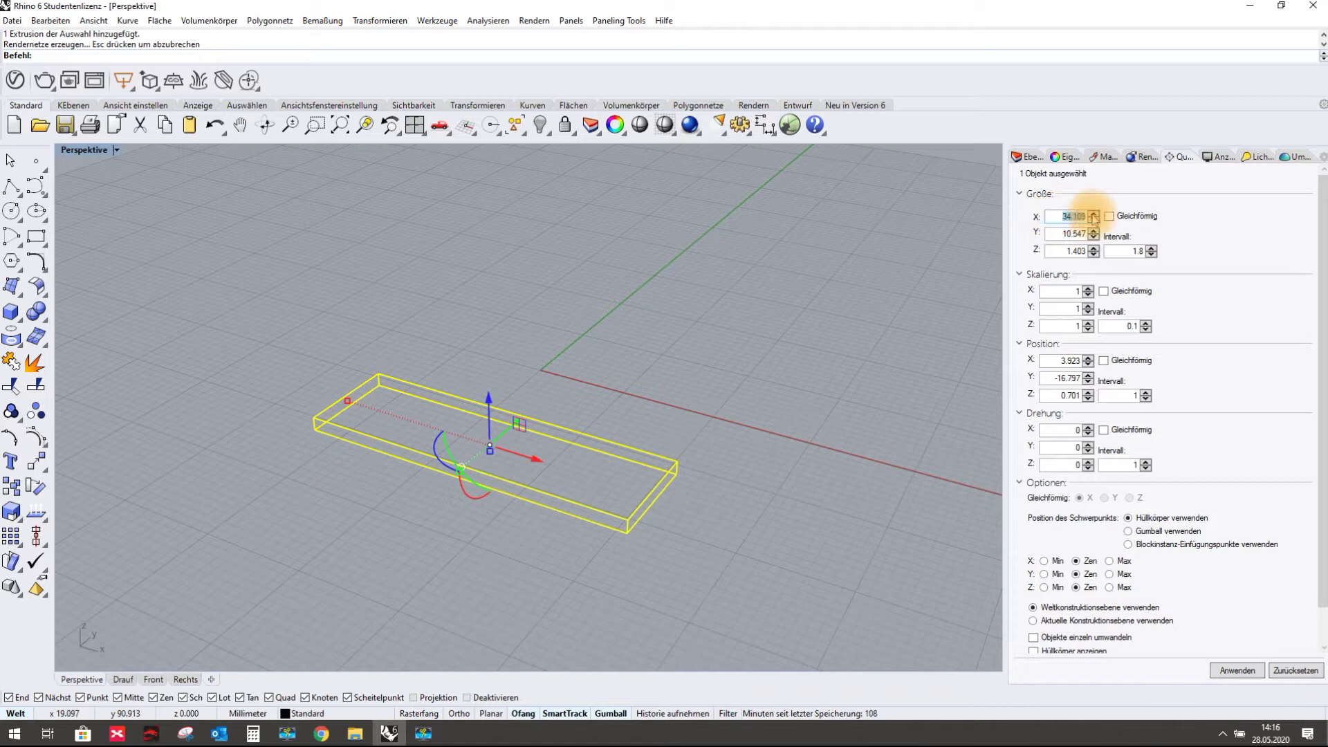
type("1200")
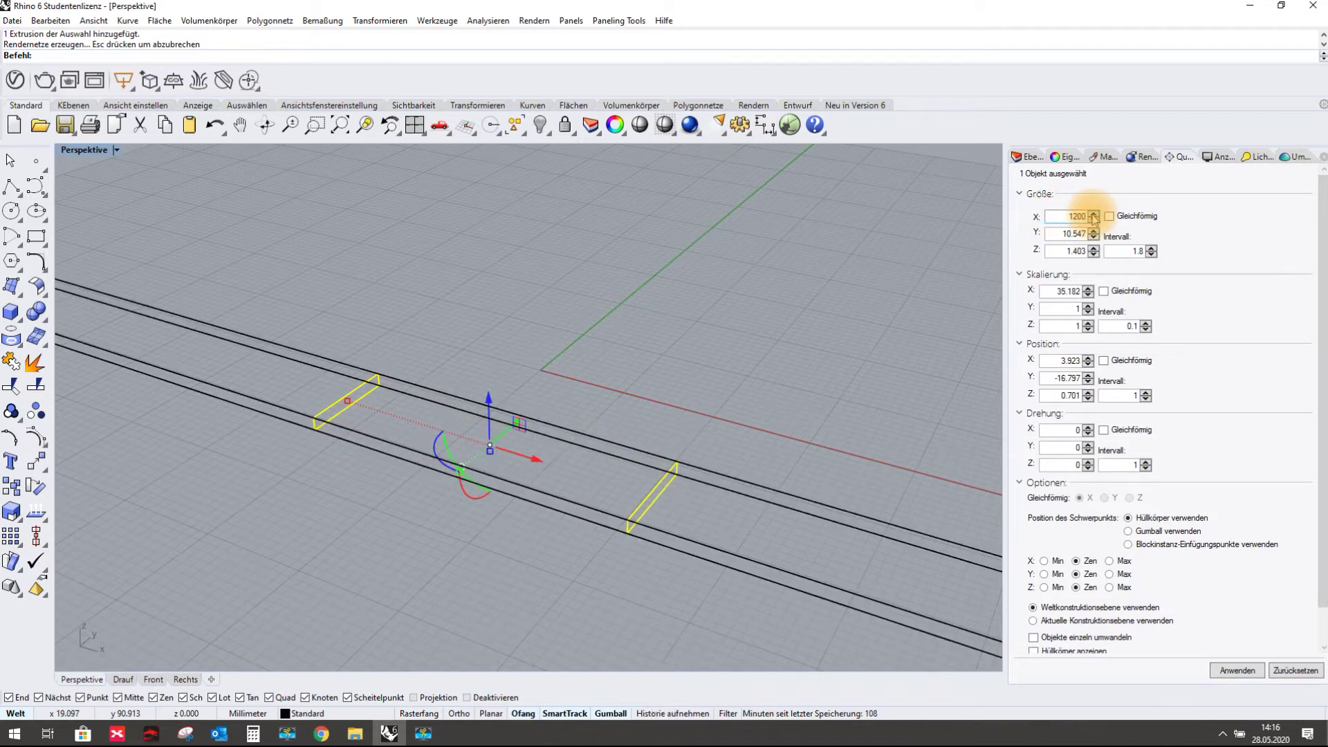
key("Return")
Set the box's Y size to 4007 mm
left_click_drag(1052, 233, 1092, 236)
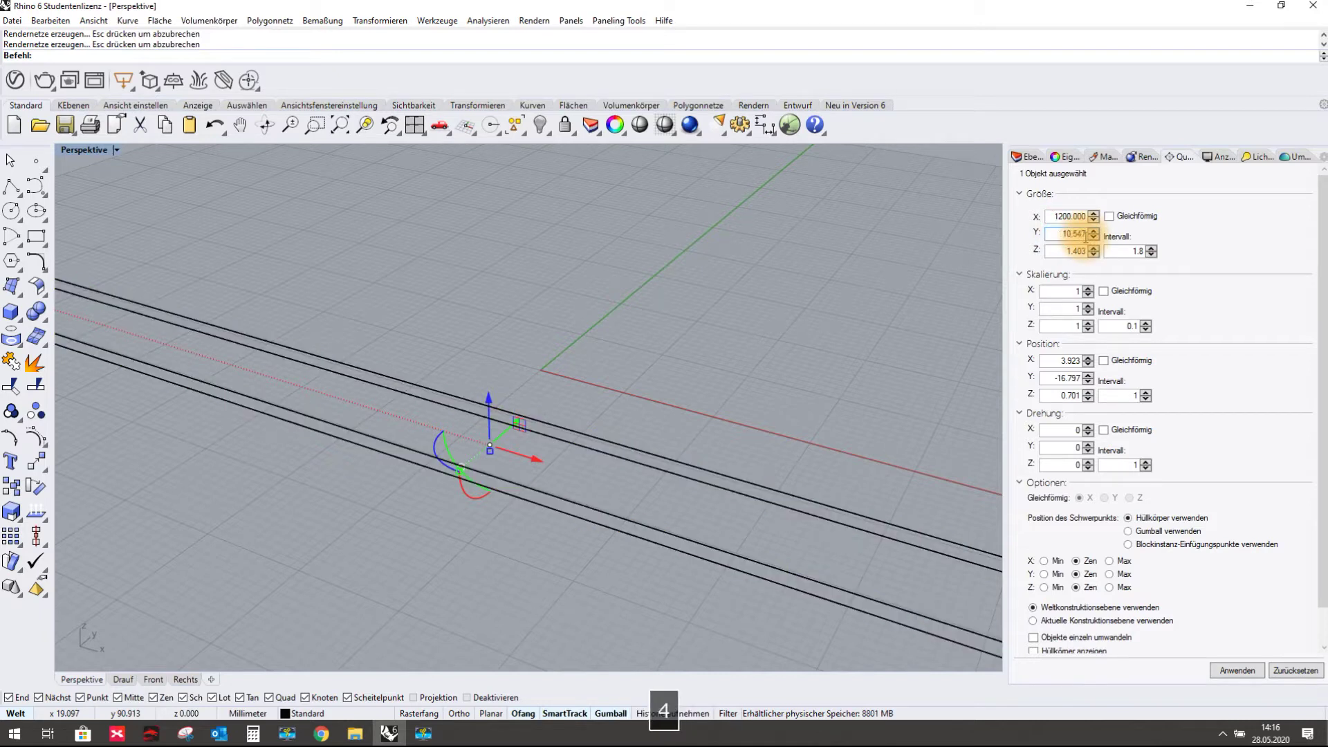
key("BackSpace")
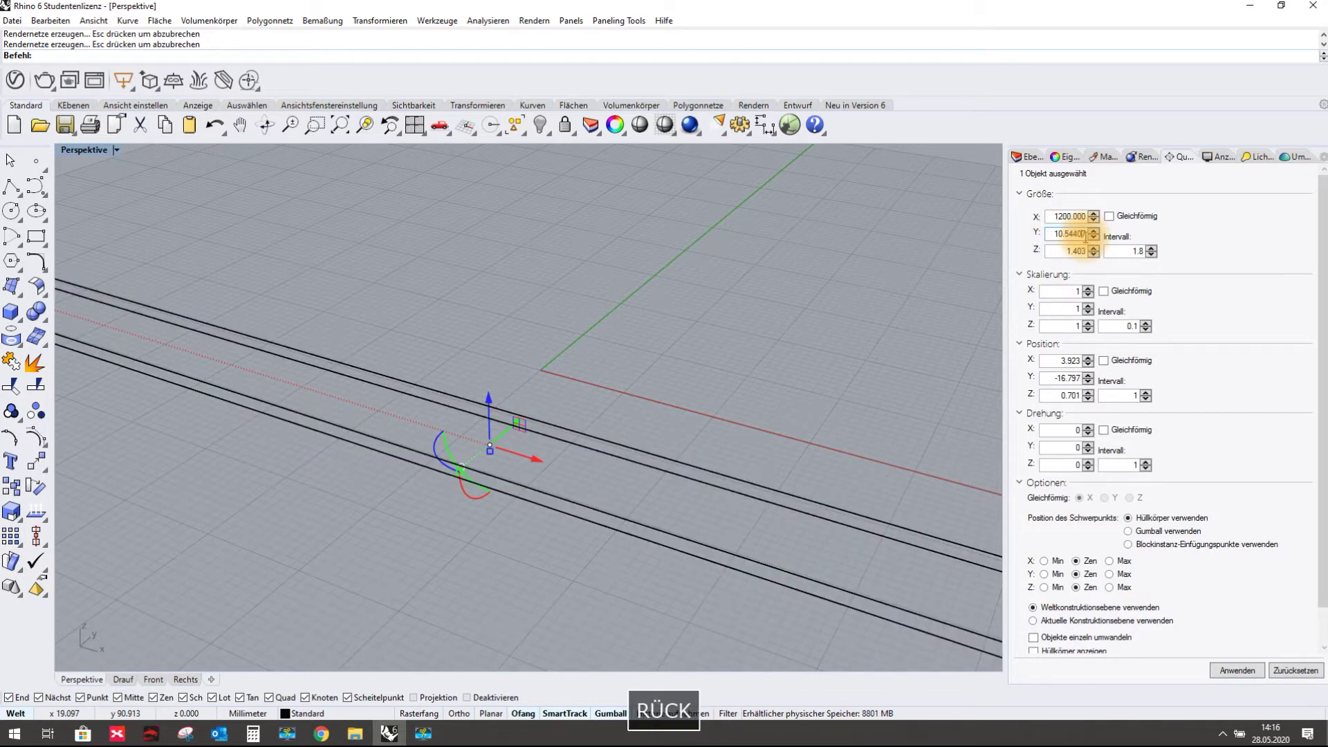
type("7")
type("40")
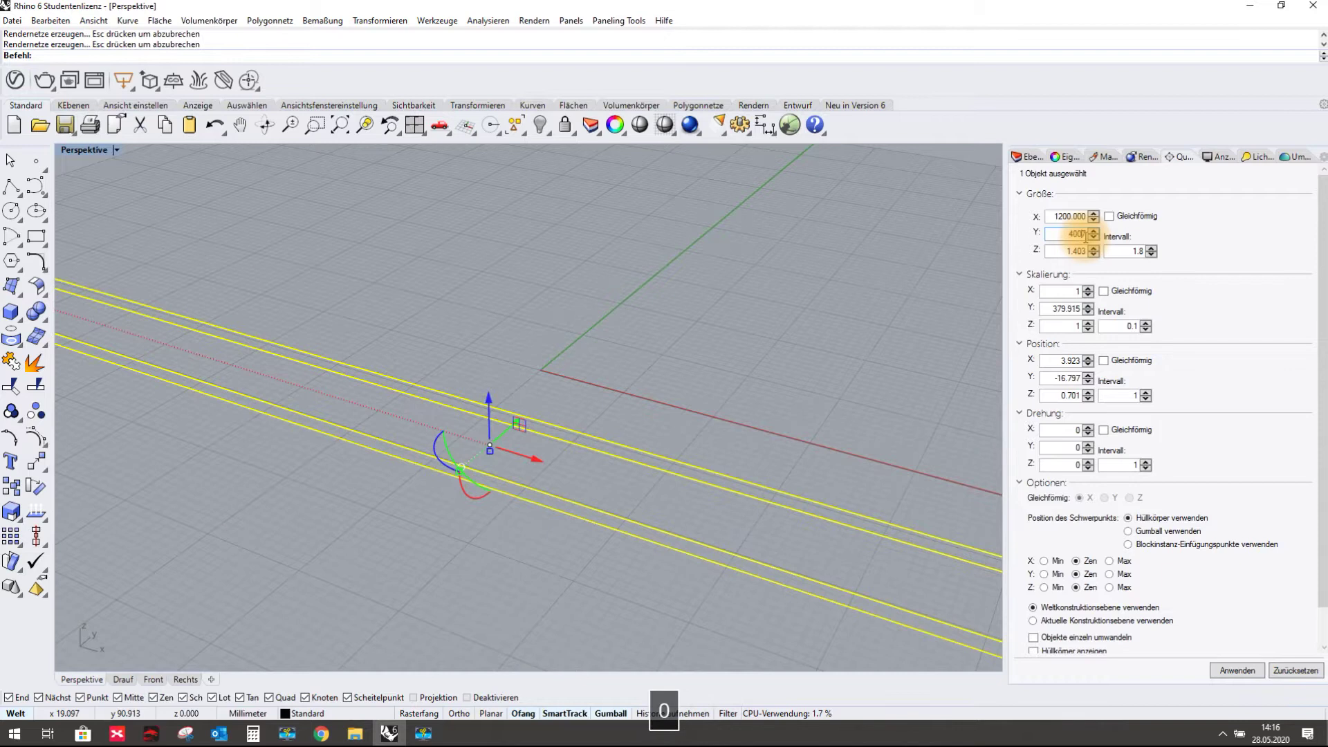
Set the box's Z size to 21 mm
left_click(1065, 251)
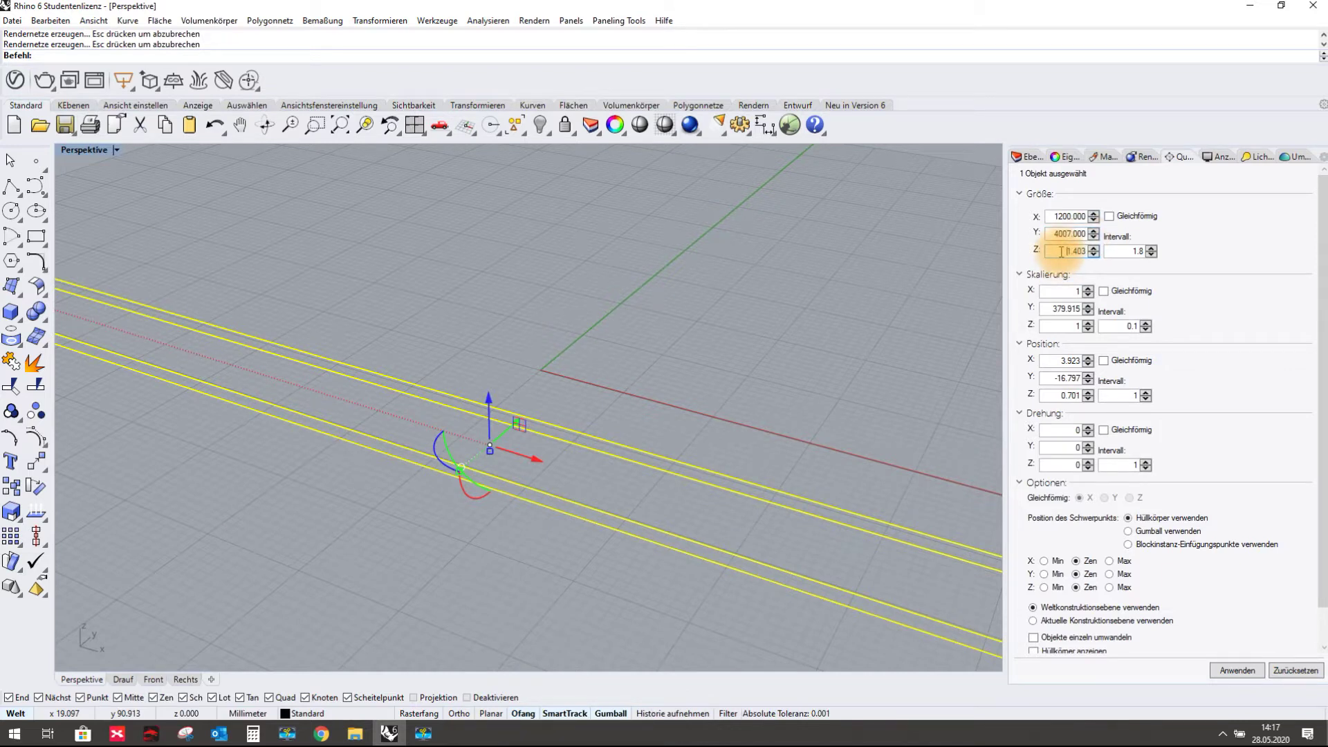
type("2")
type("1")
key("Return")
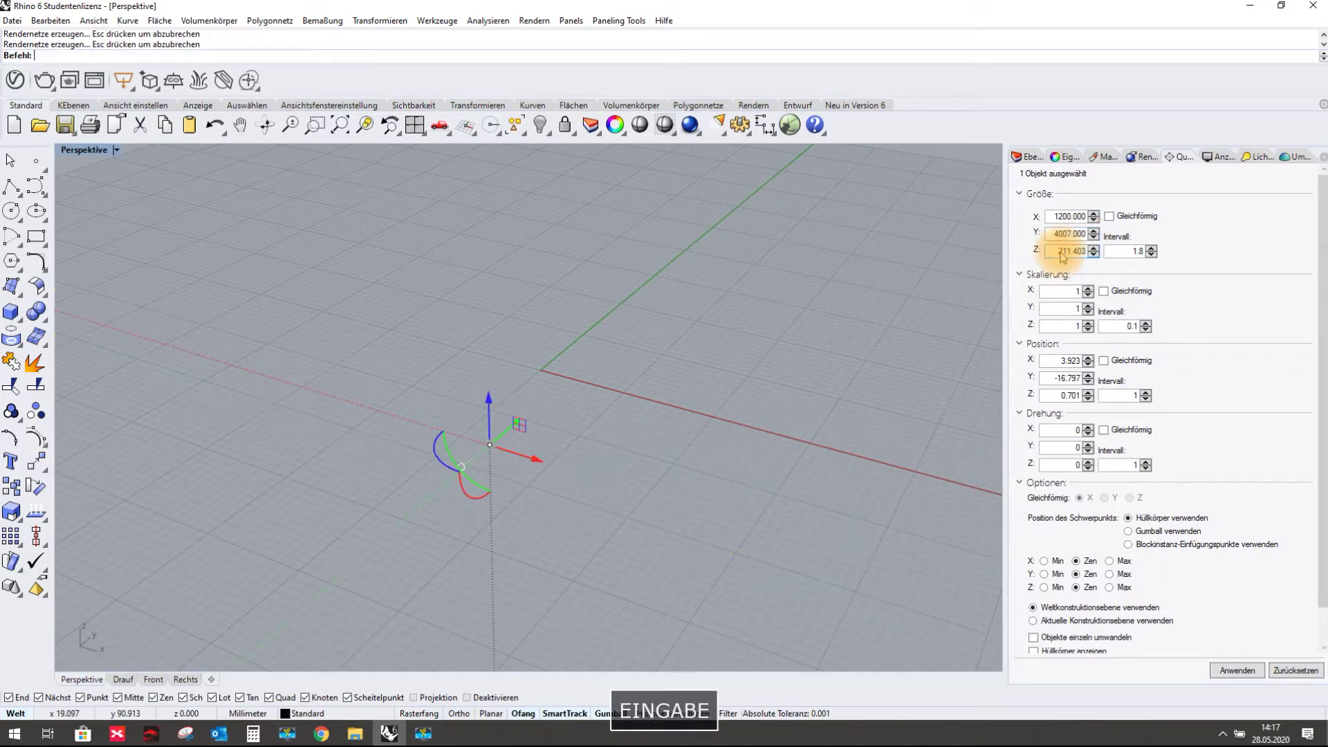
left_click_drag(1065, 251, 1126, 254)
type("21")
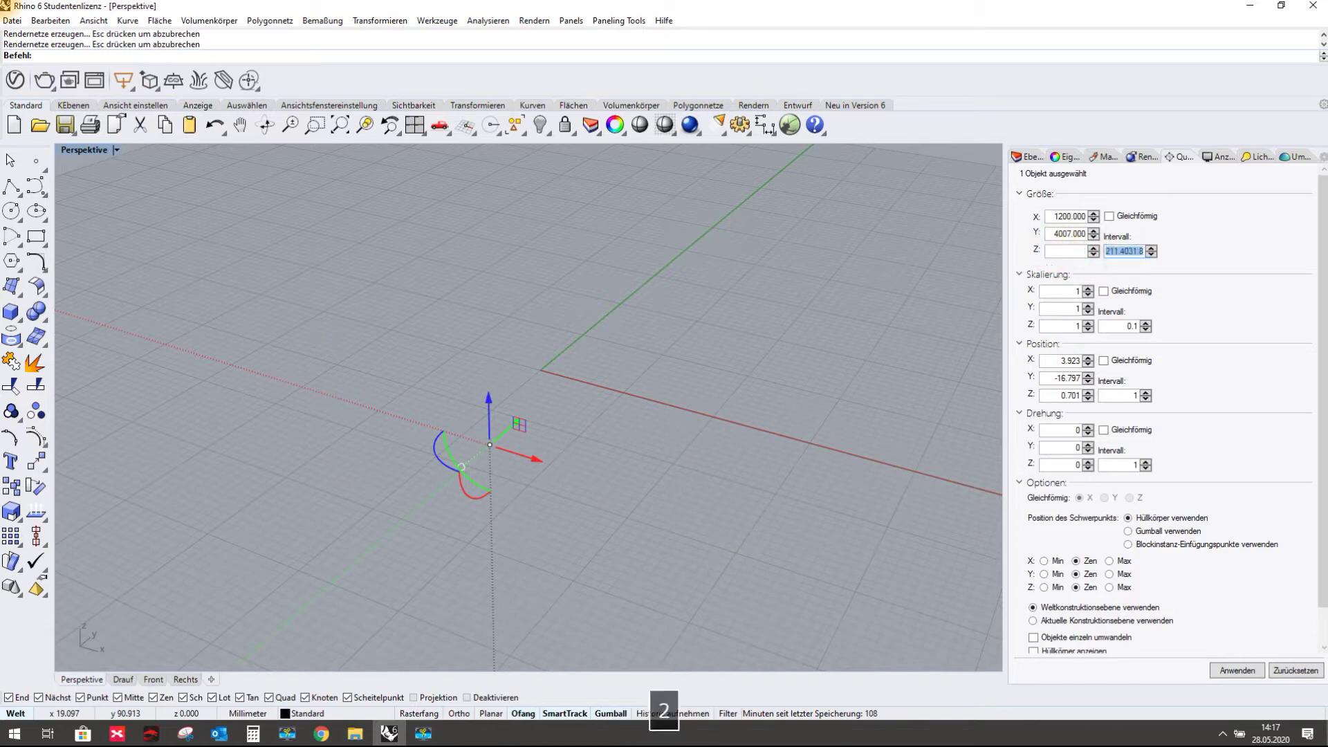
key("Return")
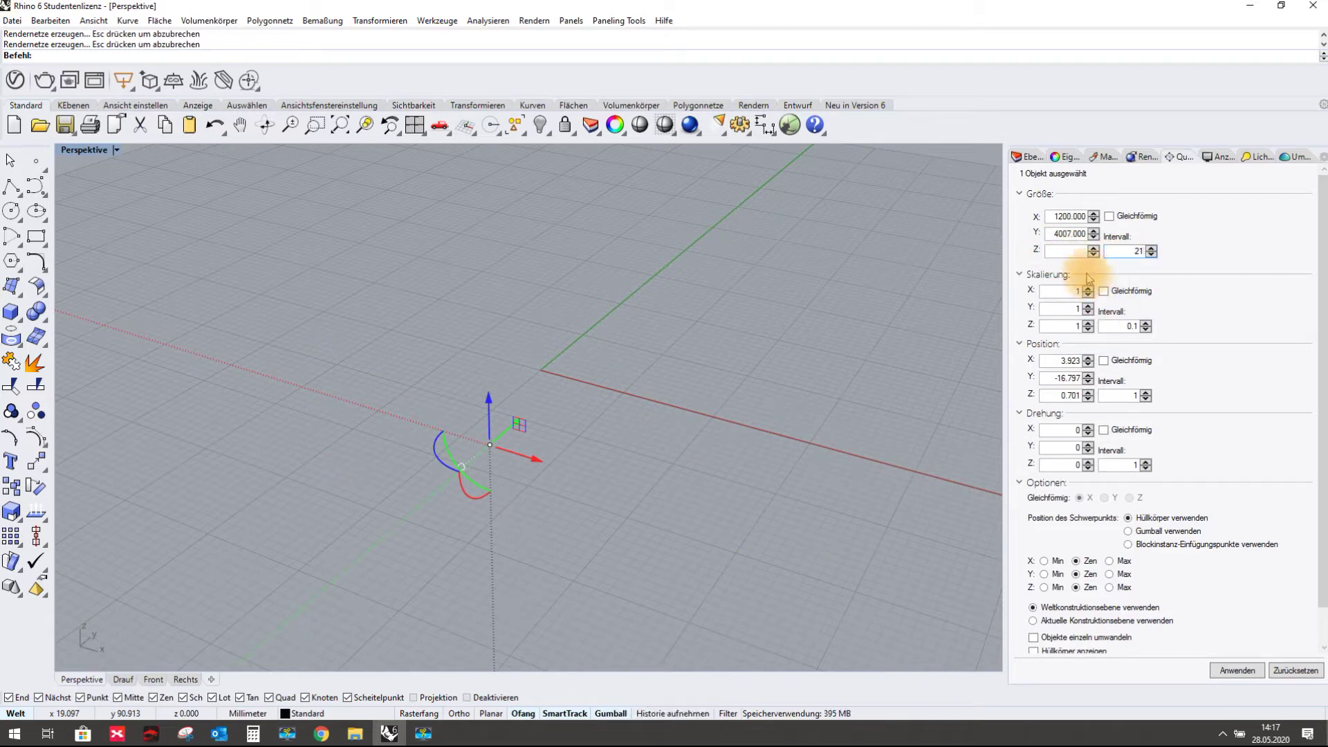
left_click_drag(1084, 251, 1047, 251)
type("21")
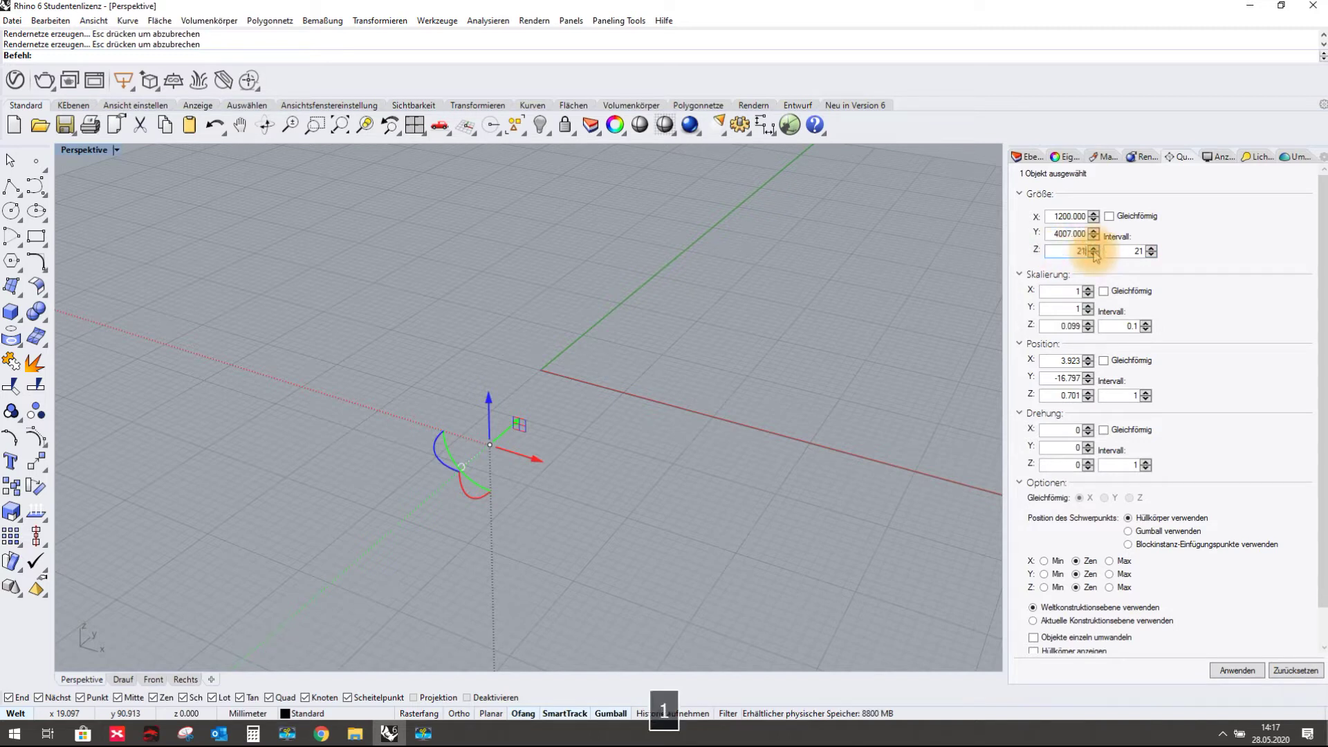
key("Return")
Reselect the box and set its Z size to 30 mm
scroll(489, 468, "down", 5)
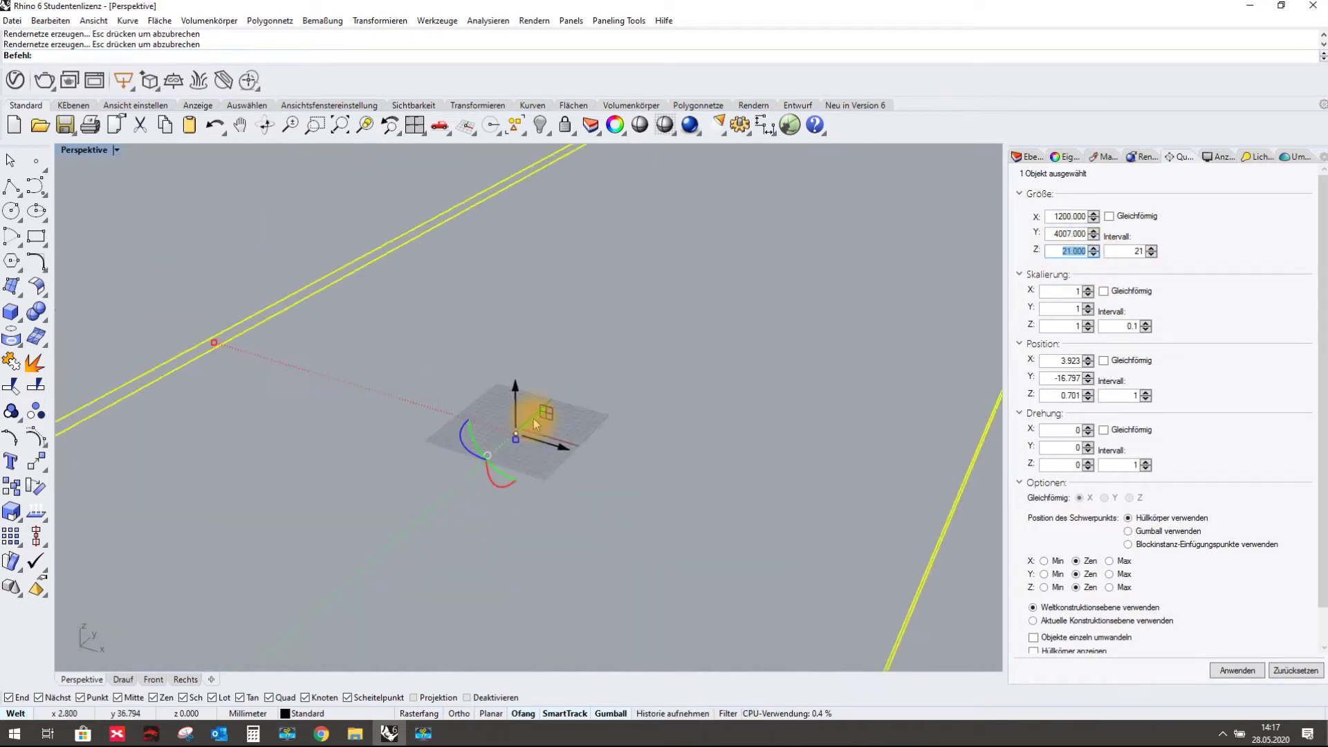
scroll(536, 423, "down", 6)
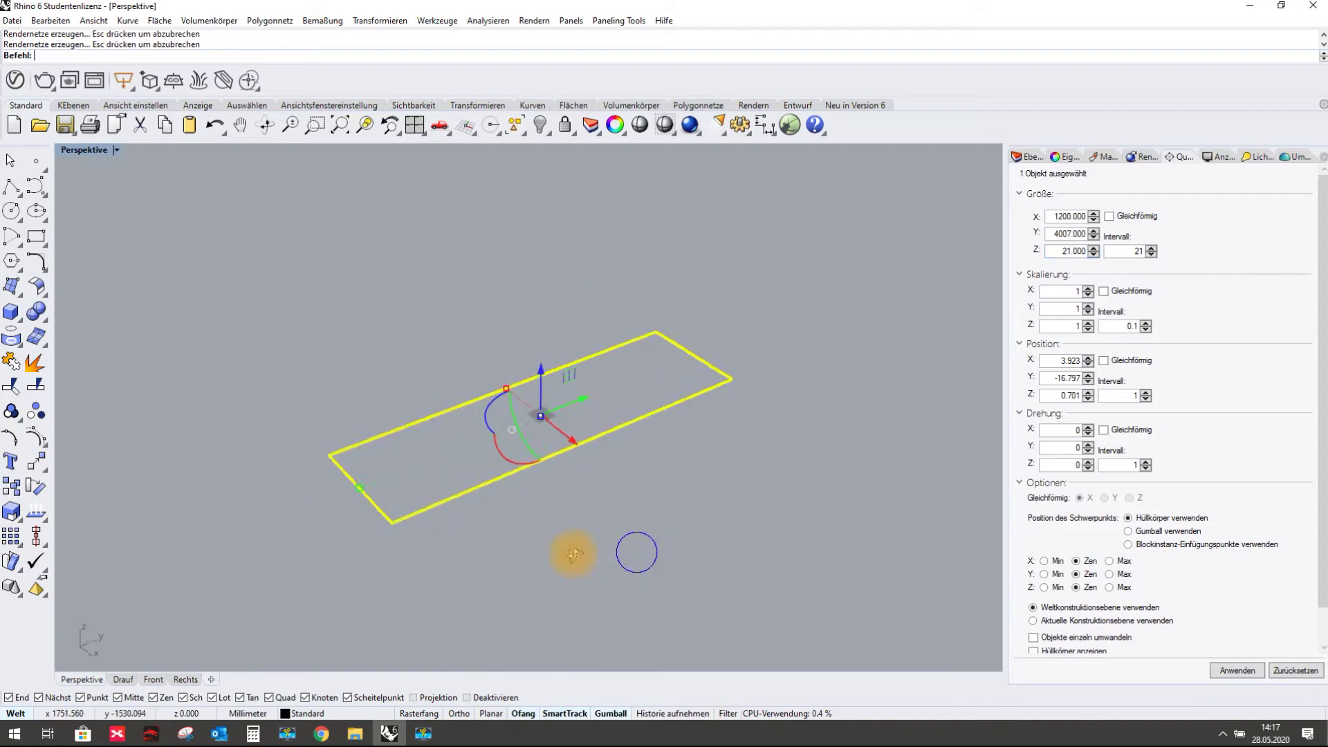
scroll(470, 485, "up", 5)
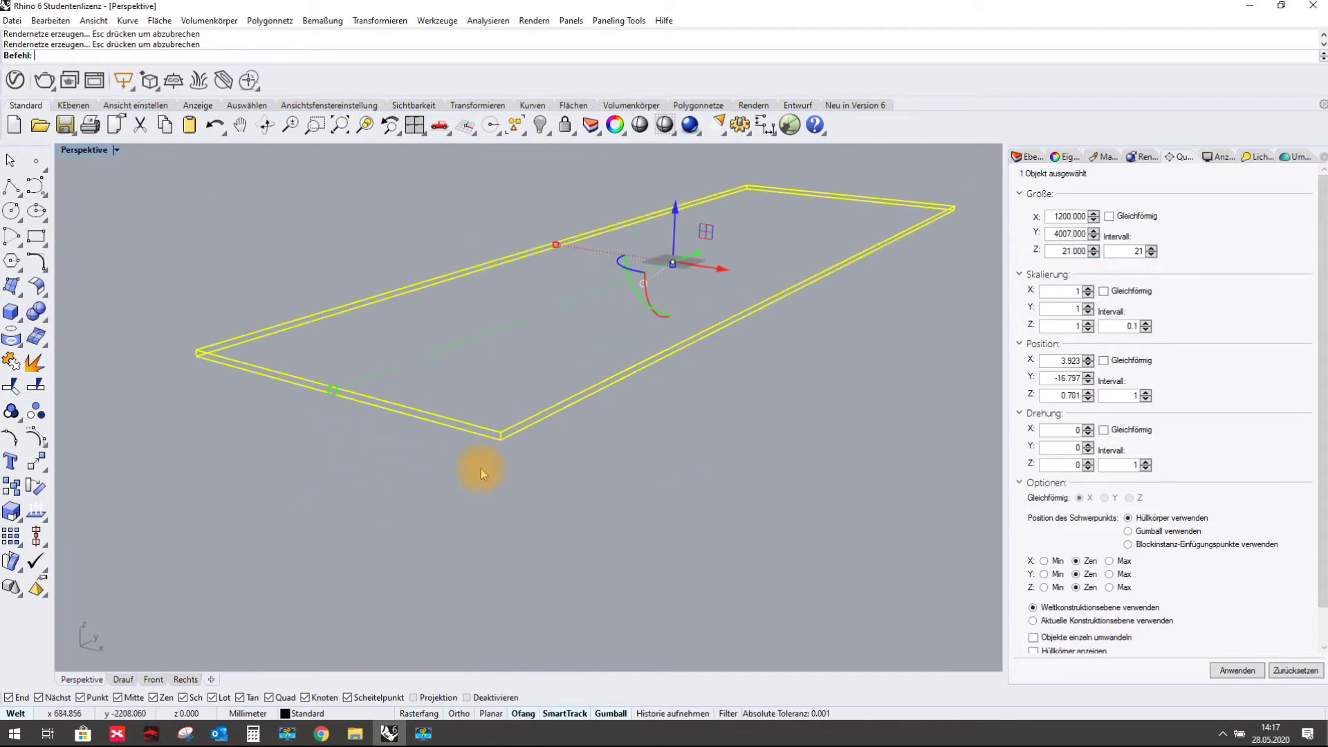
left_click(480, 467)
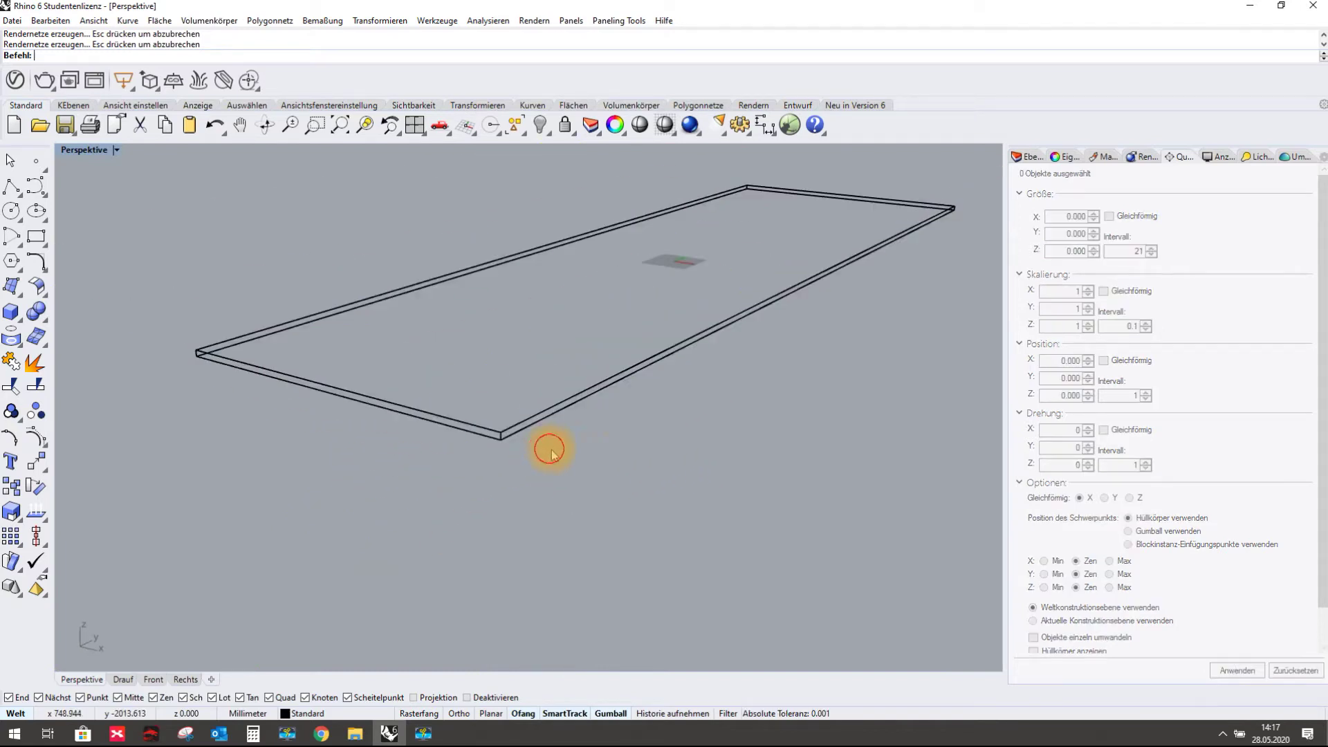
left_click(557, 403)
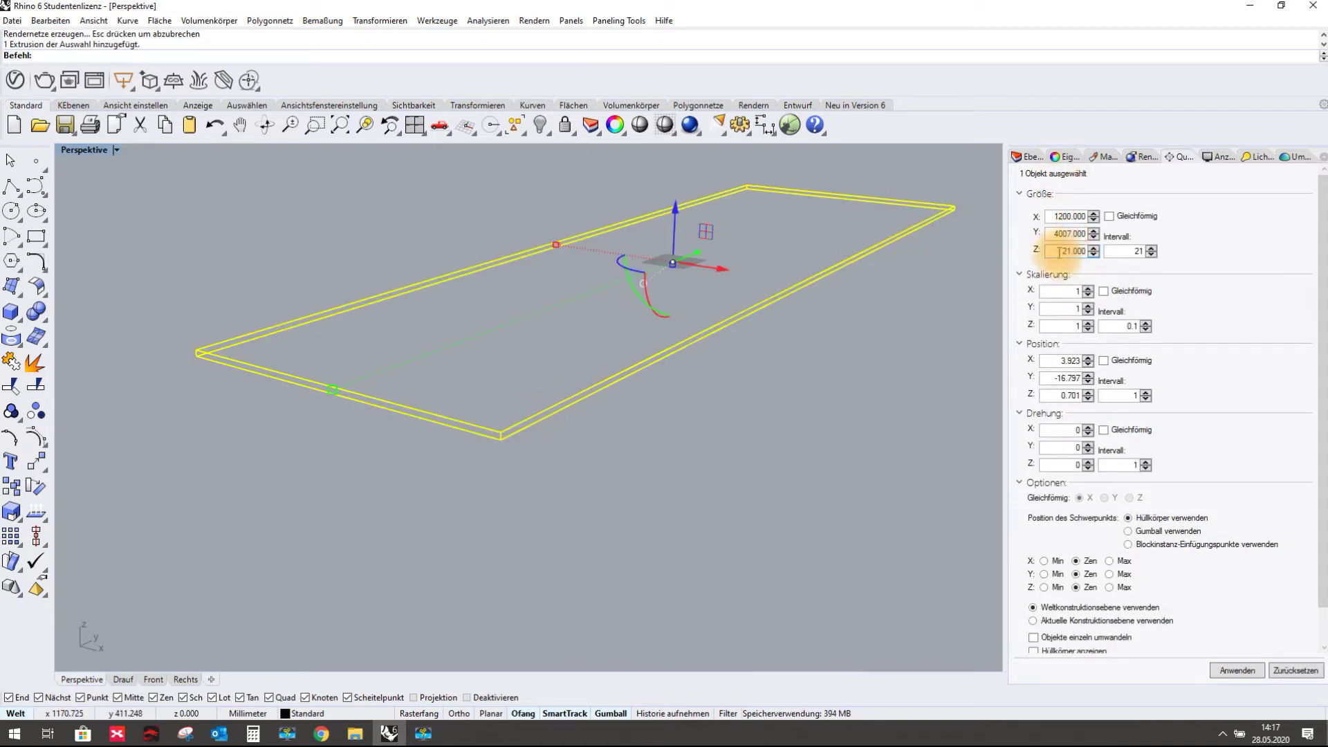
left_click_drag(1085, 252, 1034, 280)
type("30")
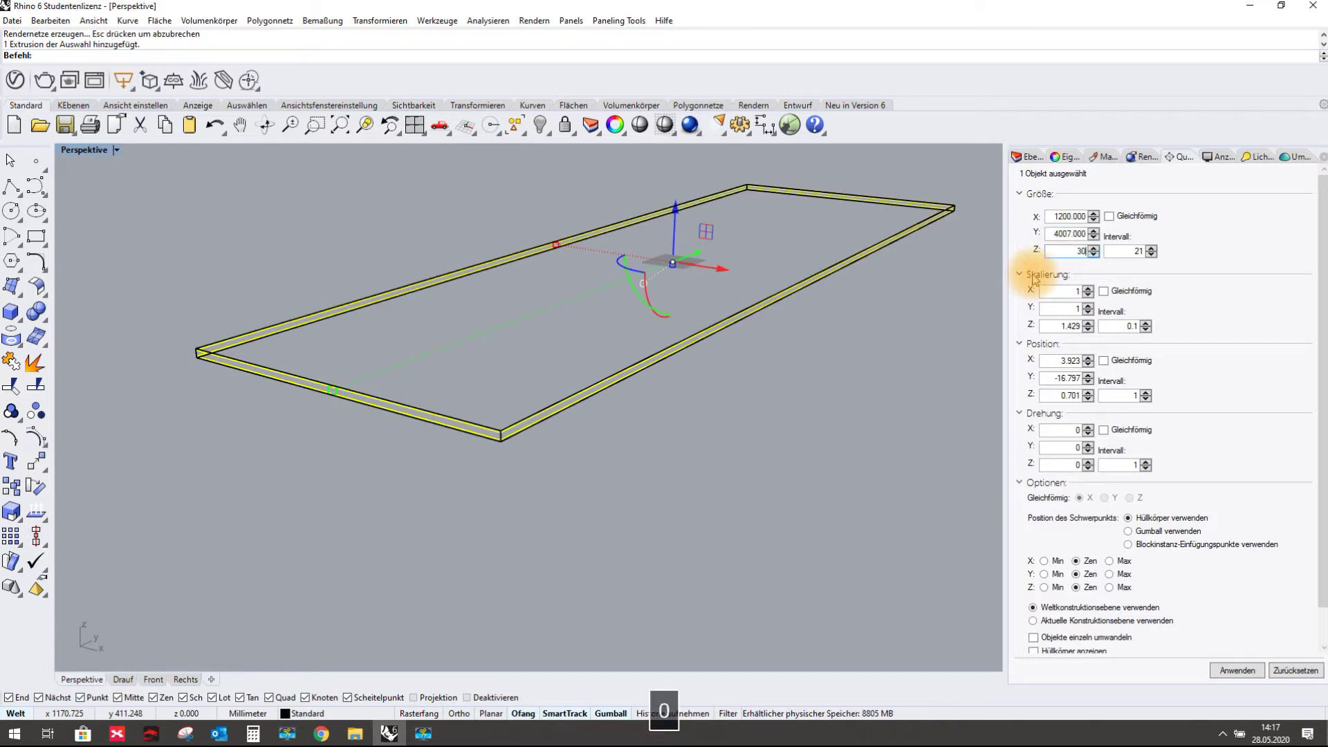
key("Return")
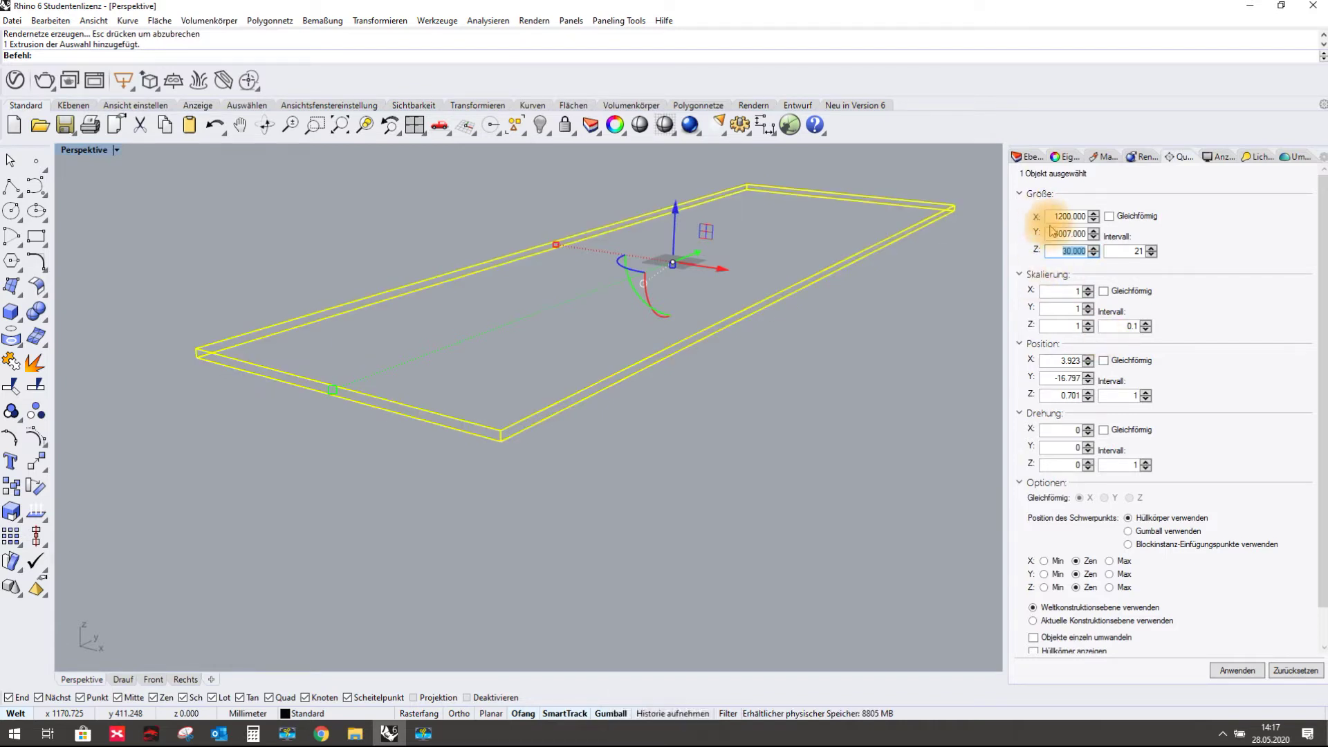
Set the box's Y size to 400 mm
left_click_drag(1056, 233, 1093, 233)
type("400")
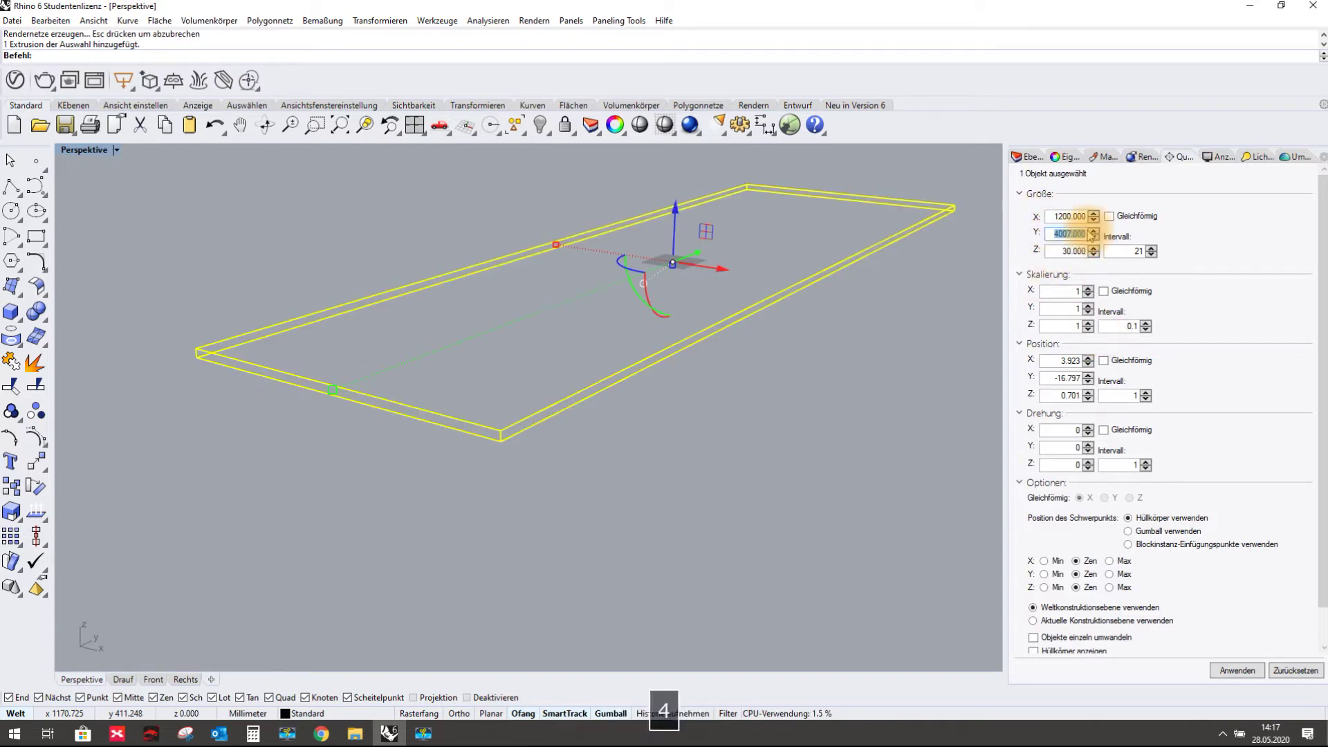
key("Return")
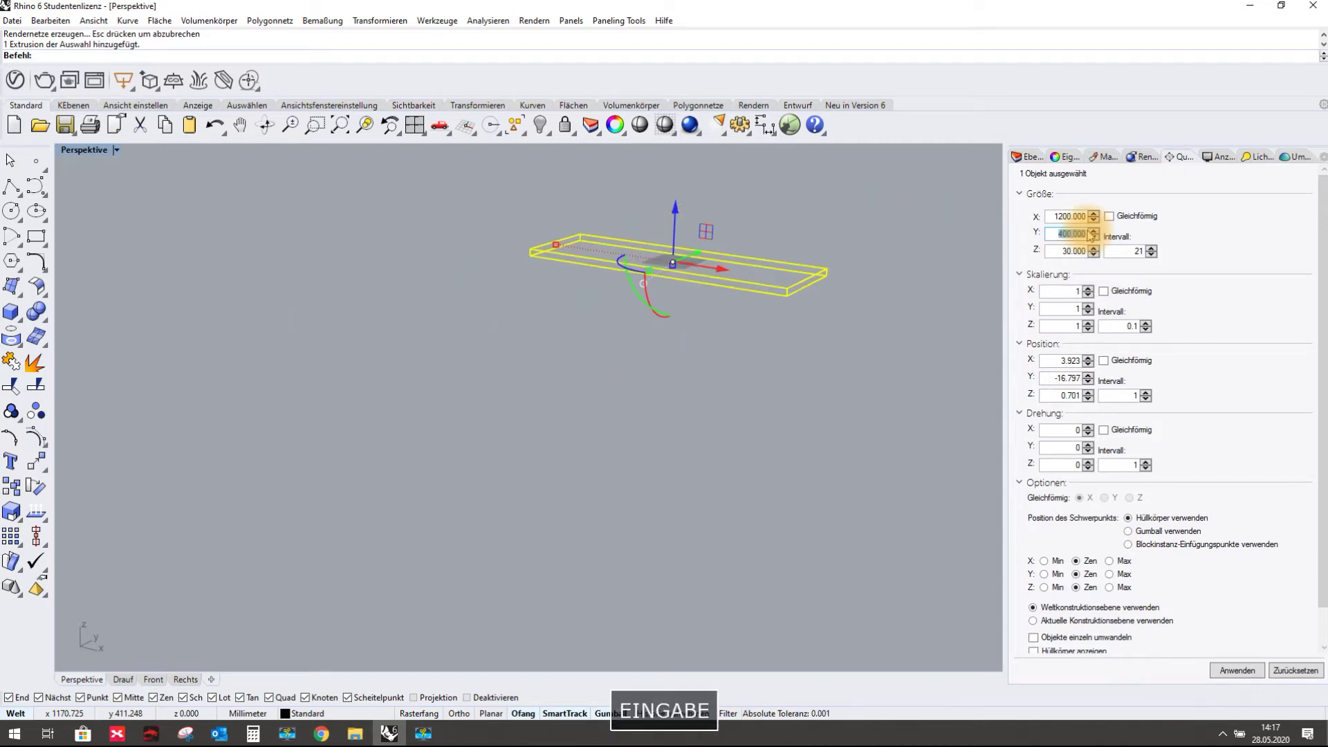
Switch the Perspective view to the Rendered (Gerendert) display mode
right_click_drag(513, 398, 629, 351, "ctrl+shift")
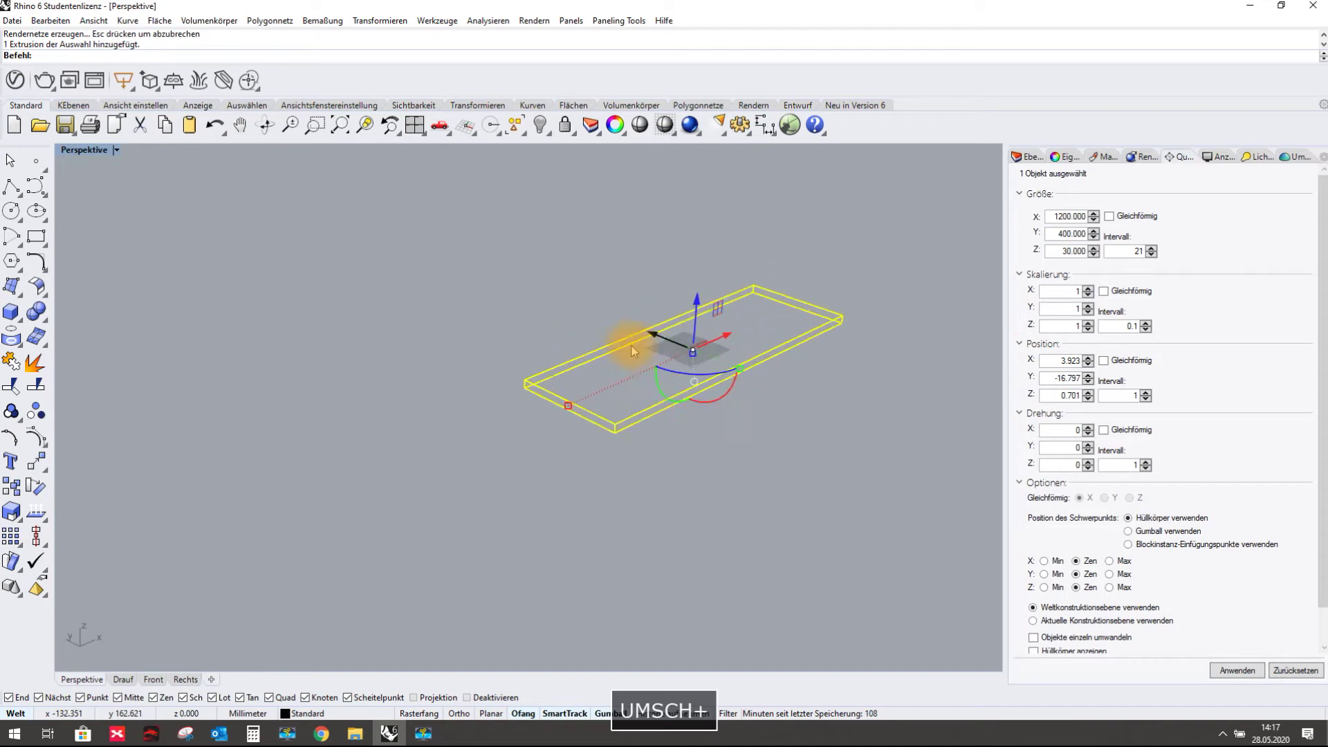
scroll(637, 360, "up", 3)
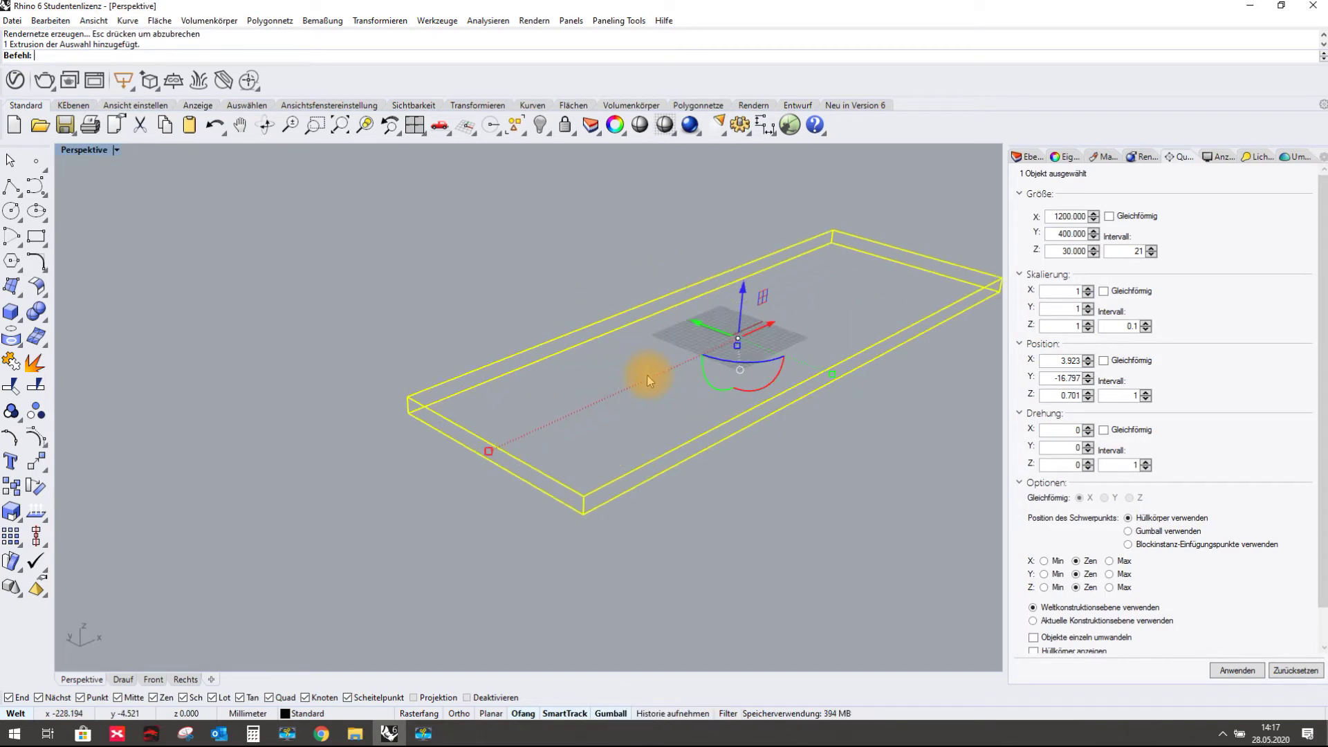
scroll(647, 375, "down", 1)
right_click_drag(659, 364, 656, 408, "shift")
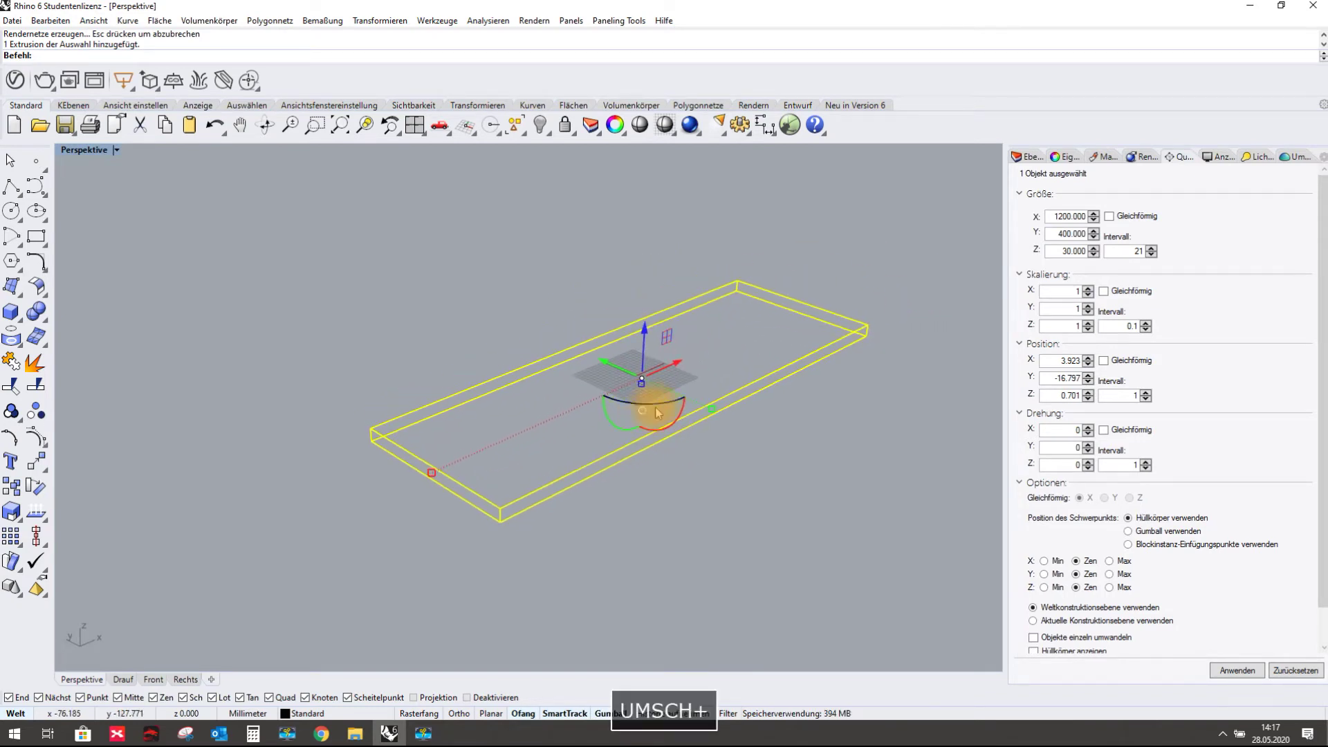
left_click(115, 150)
left_click(111, 216)
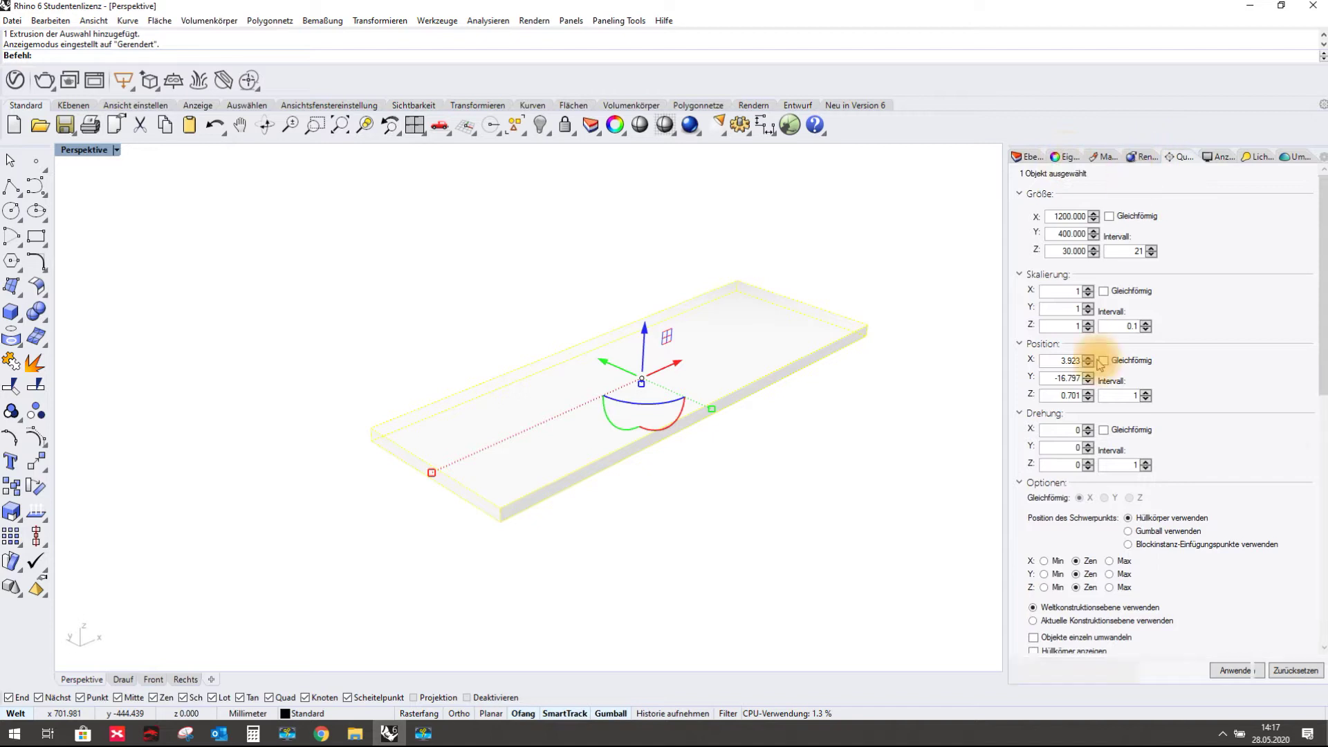
Enable the ground plane (Grundebene) in the render settings
left_click(1142, 157)
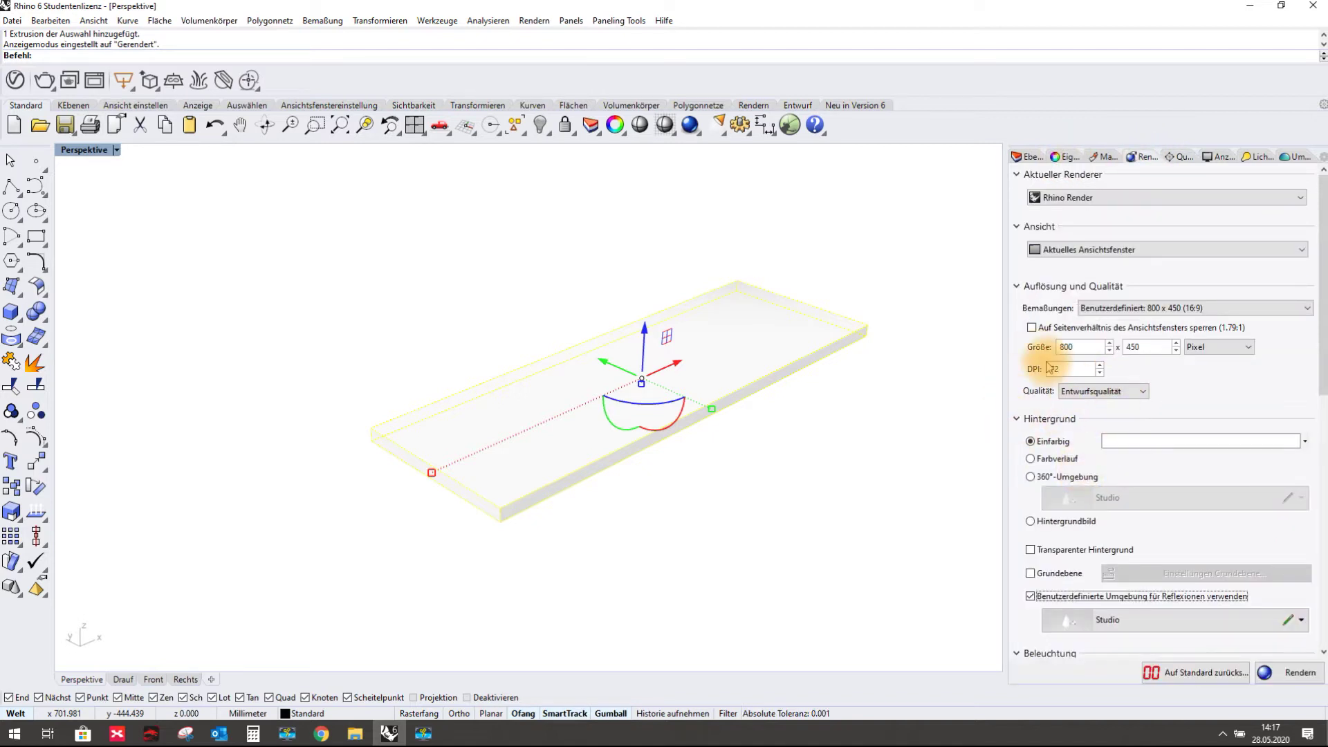
scroll(1117, 351, "down", 1)
left_click(1030, 489)
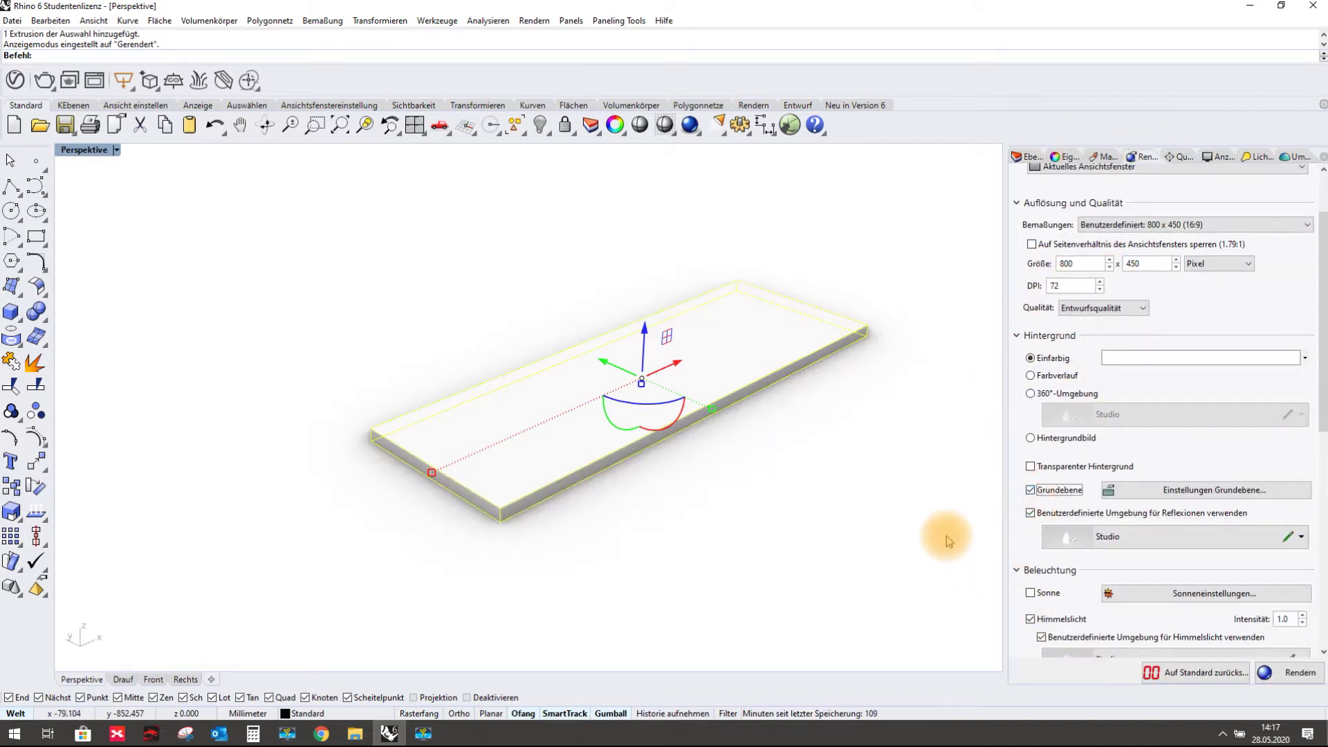
Choose Studio as the custom environment for reflections (Benutzerdefinierte Umgebung für Reflexionen) in the render settings
scroll(533, 435, "down", 3)
left_click(1137, 536)
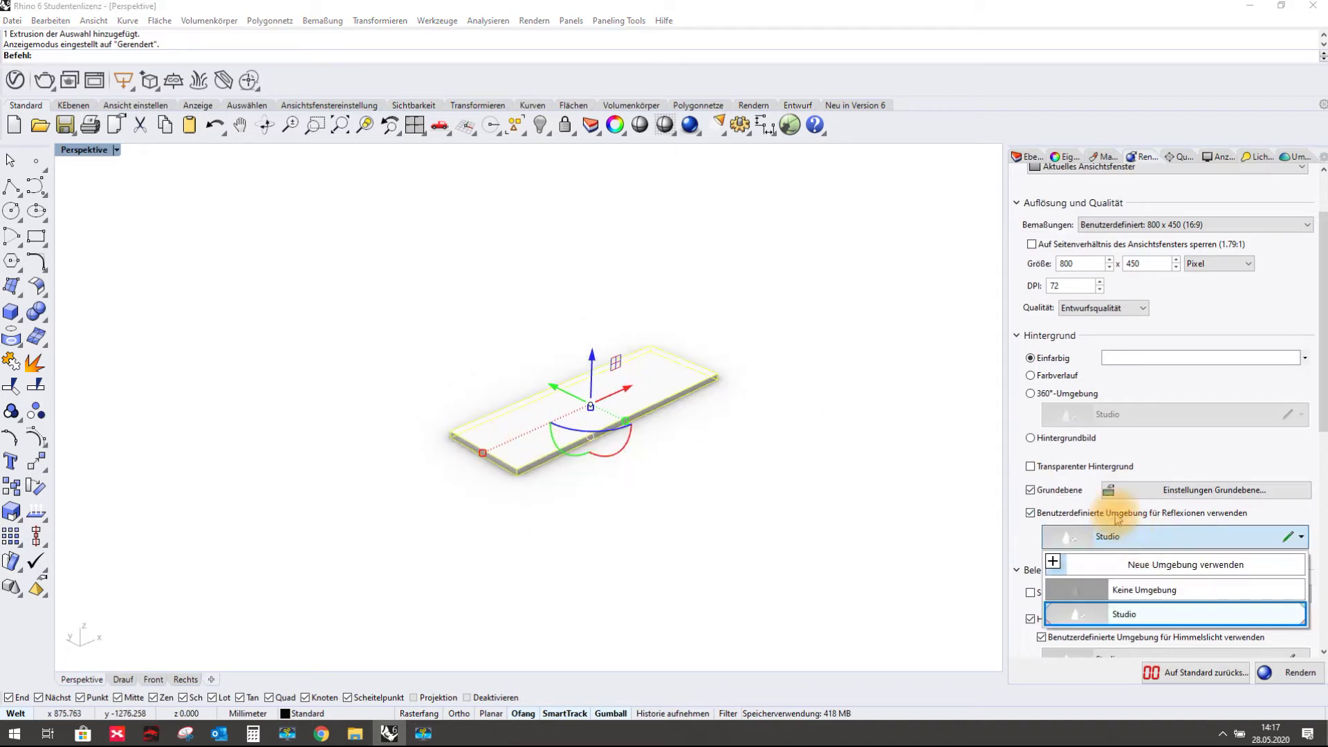
left_click(1081, 606)
scroll(1081, 607, "down", 1)
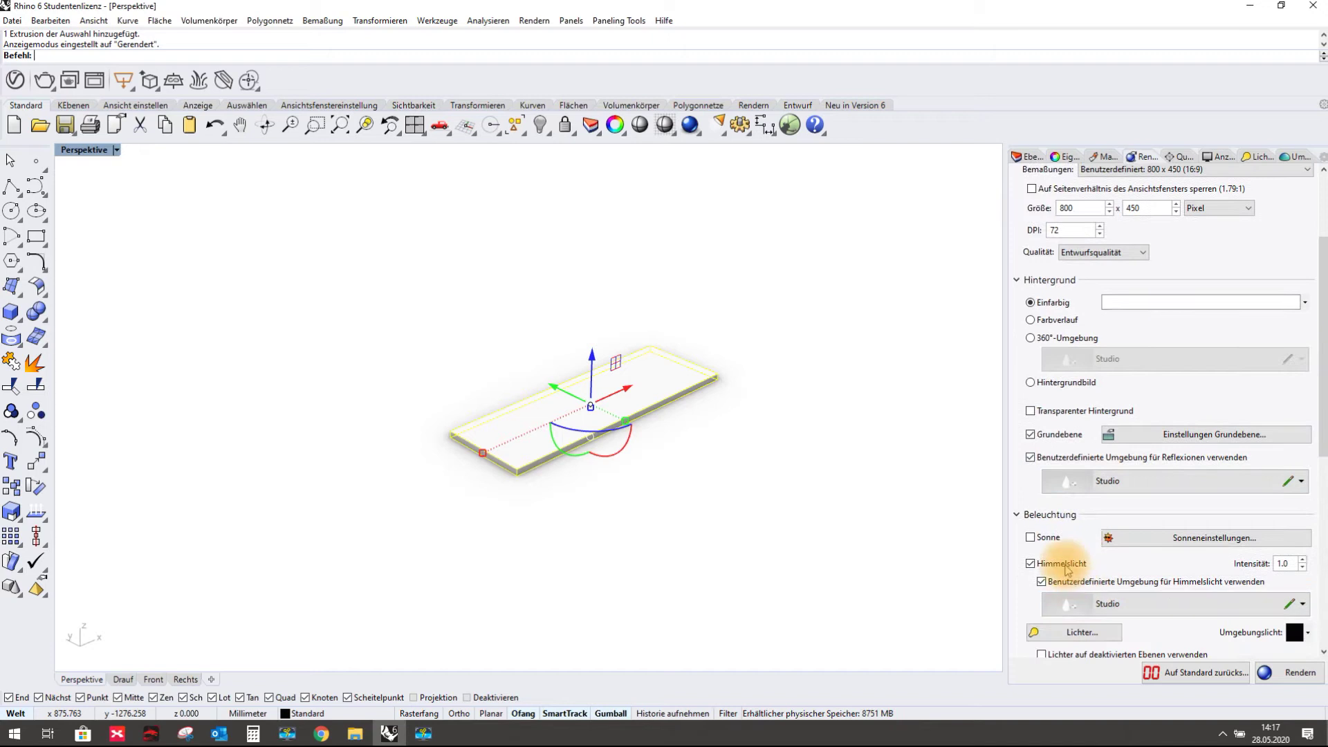
Replace the background image of the Studio skylight environment with PreviewStudio.hdr from the Rhino 6 System folder and deselect the board
left_click(1141, 603)
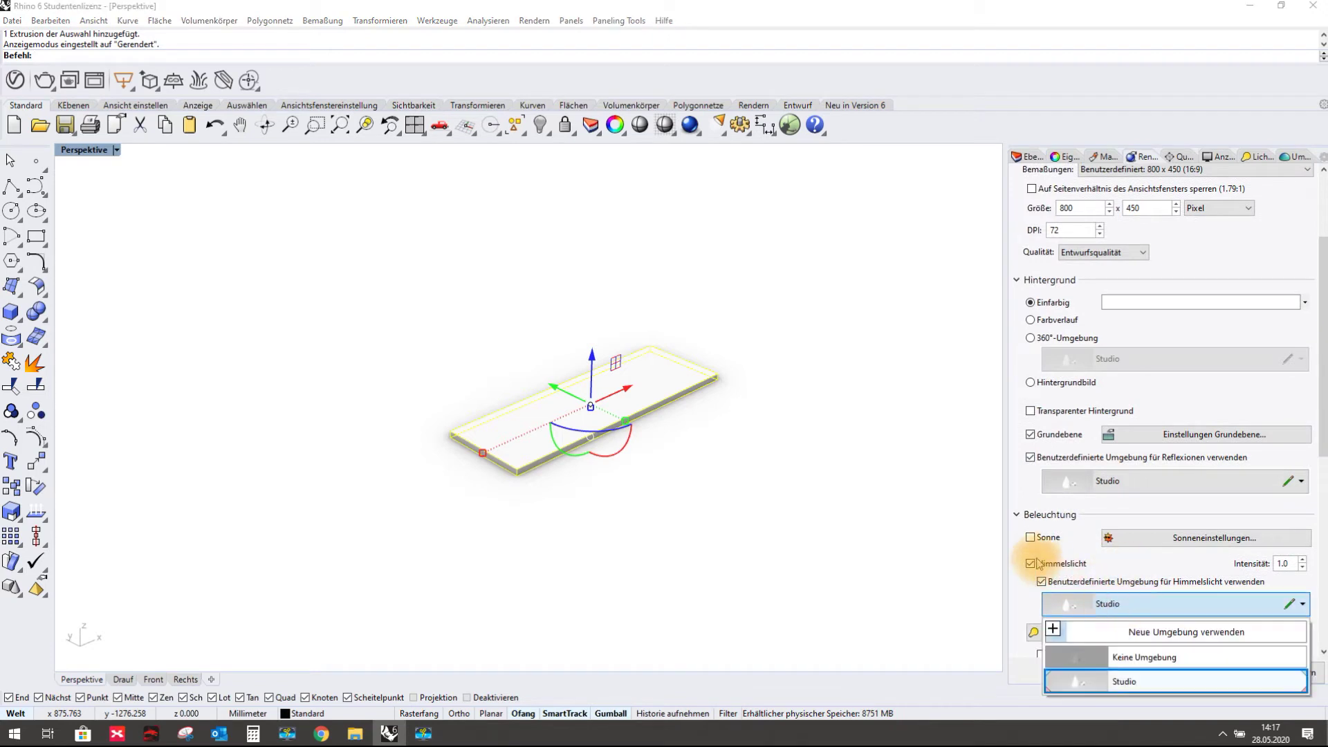
left_click(1286, 606)
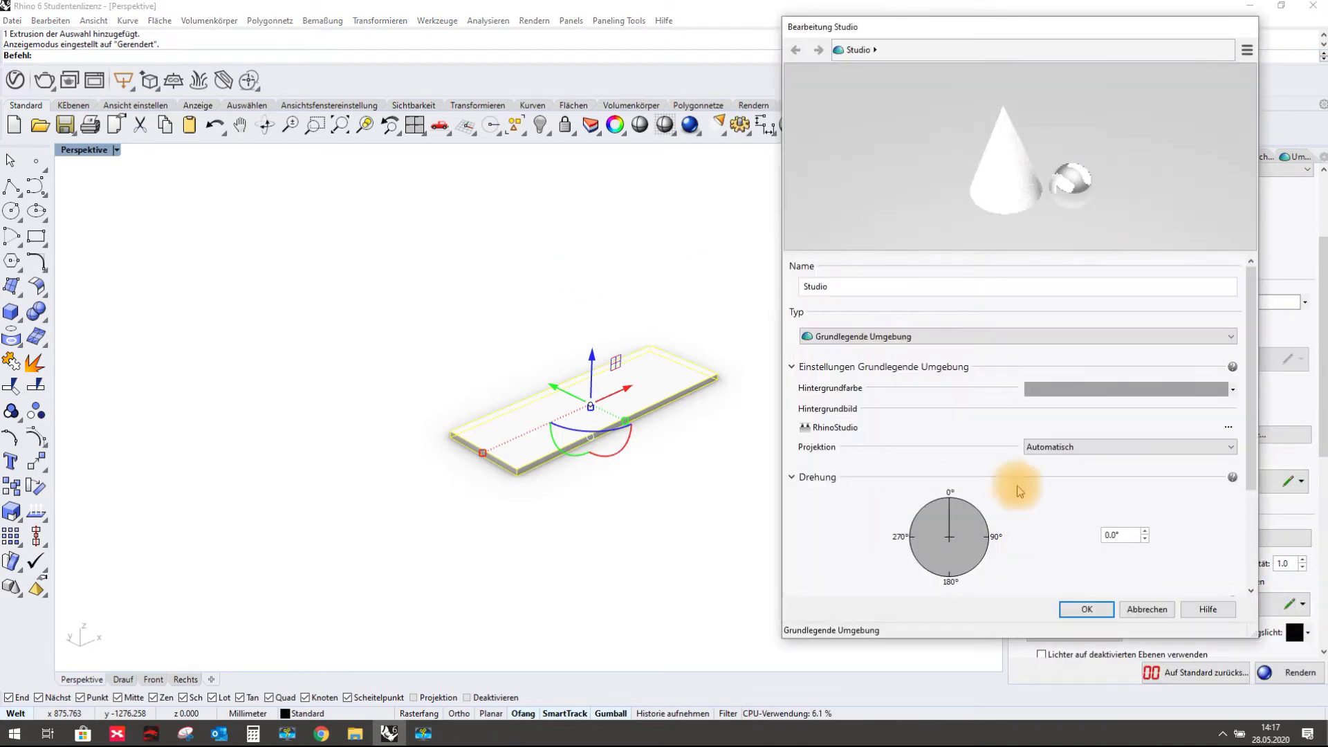
left_click(833, 427)
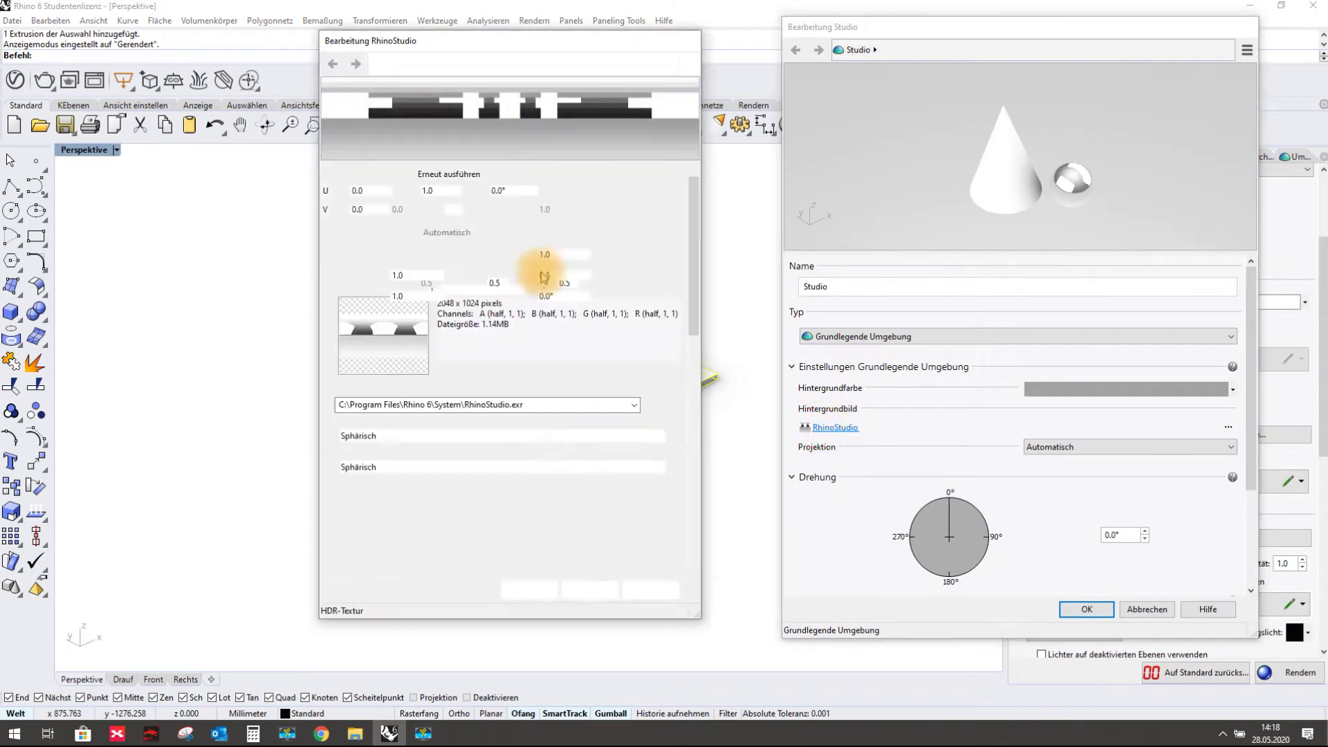
left_click(650, 405)
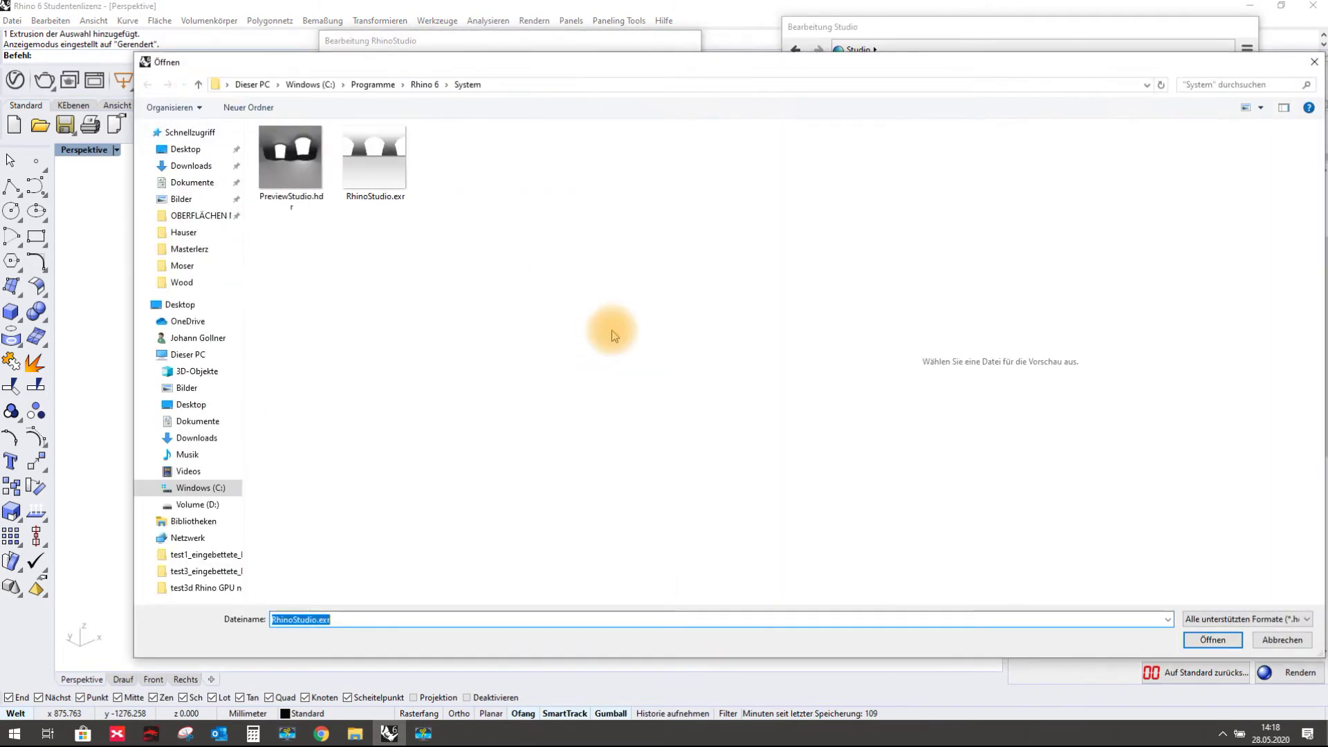
left_click(283, 169)
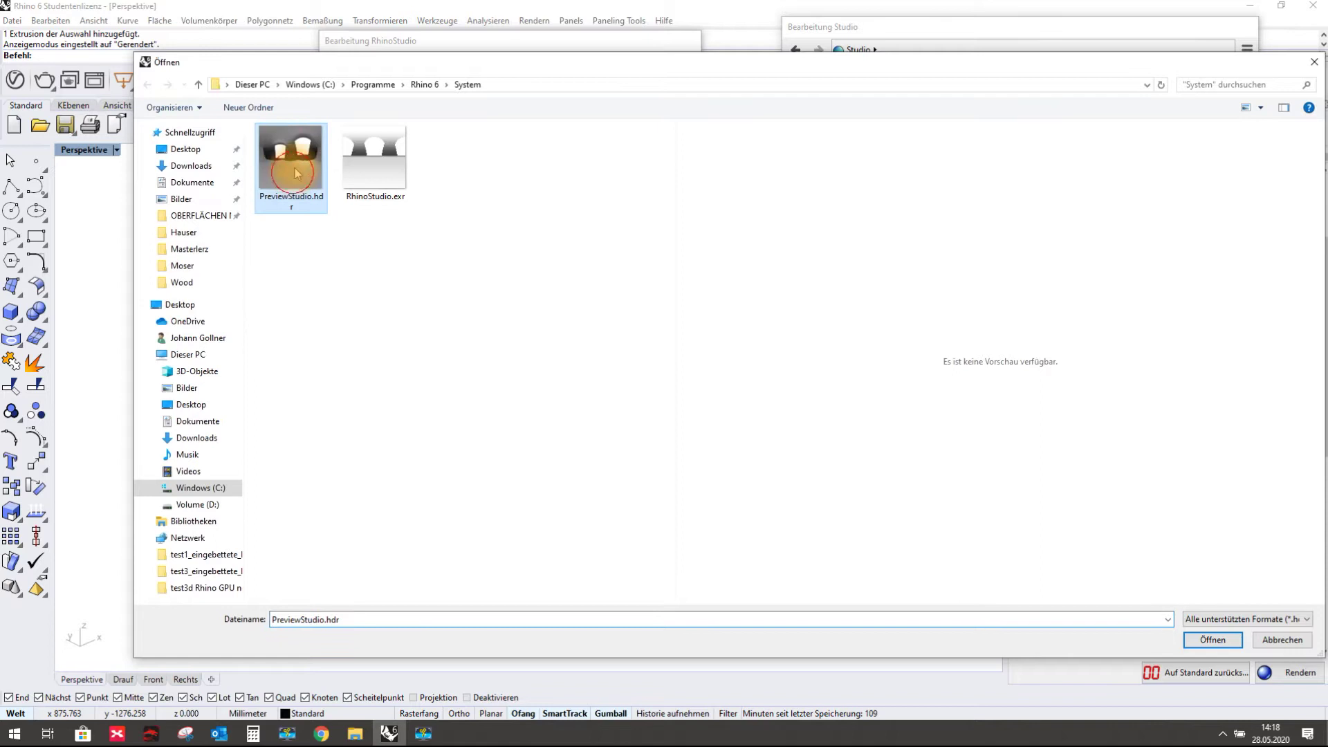
left_click(1213, 640)
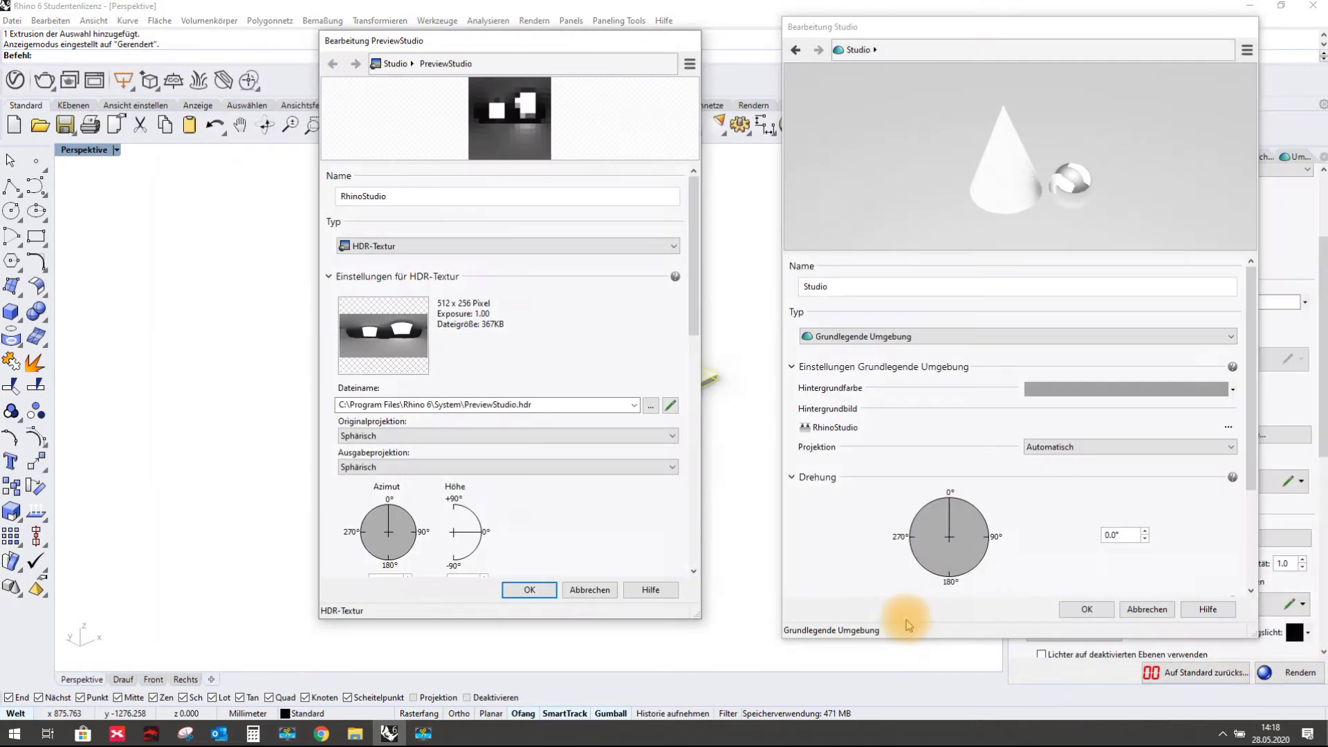
left_click(583, 590)
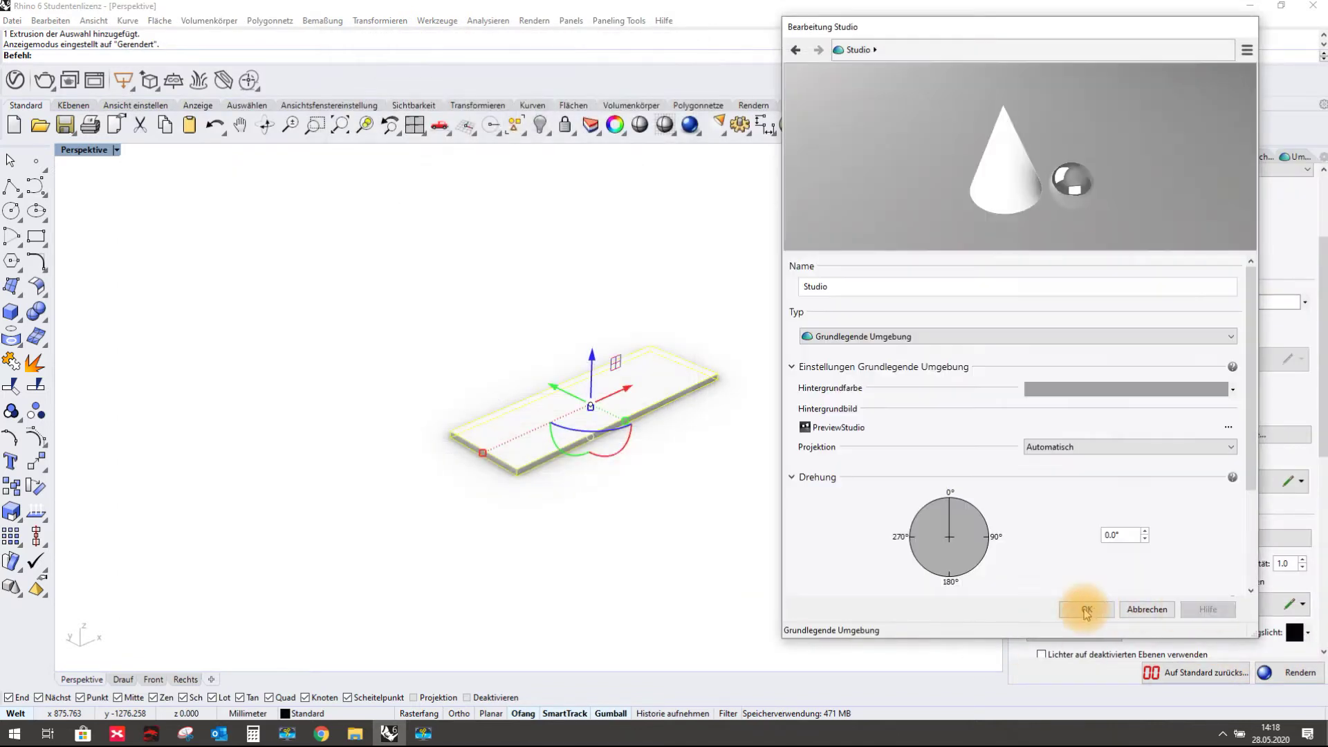
left_click(1086, 609)
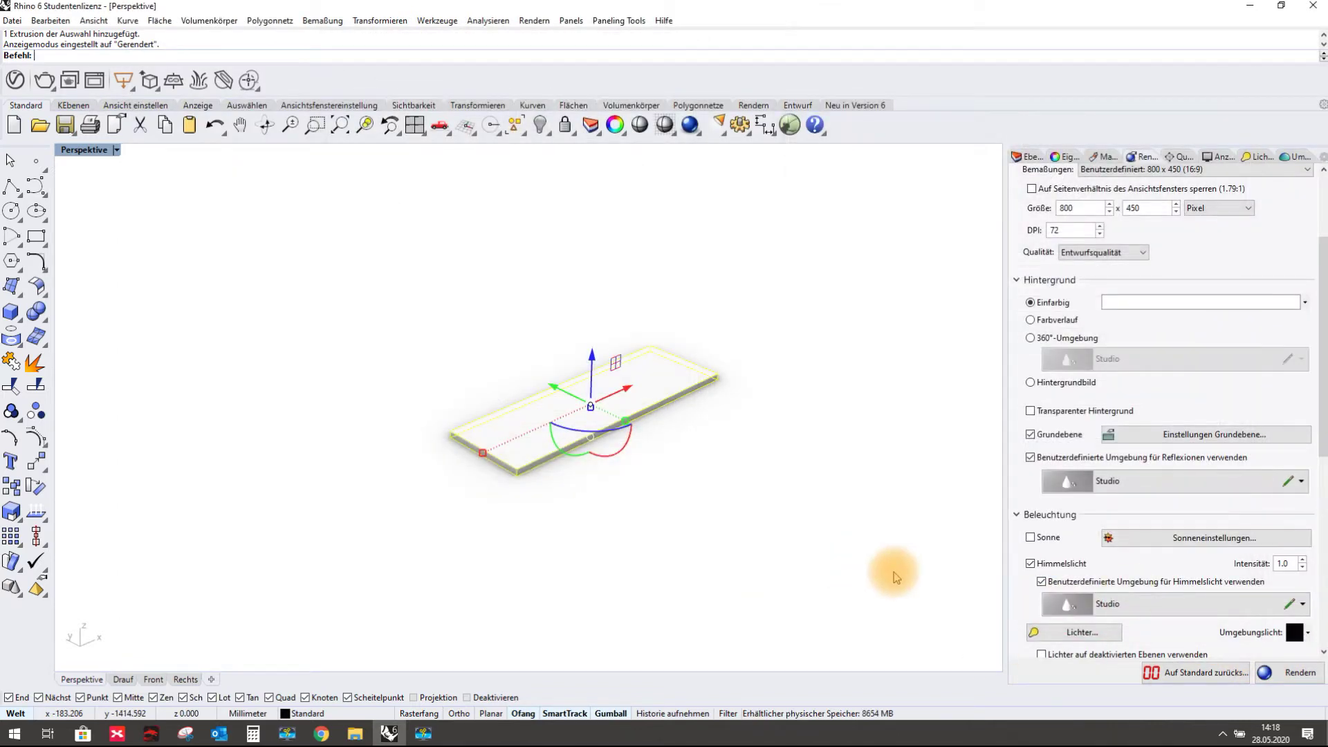
left_click(704, 459)
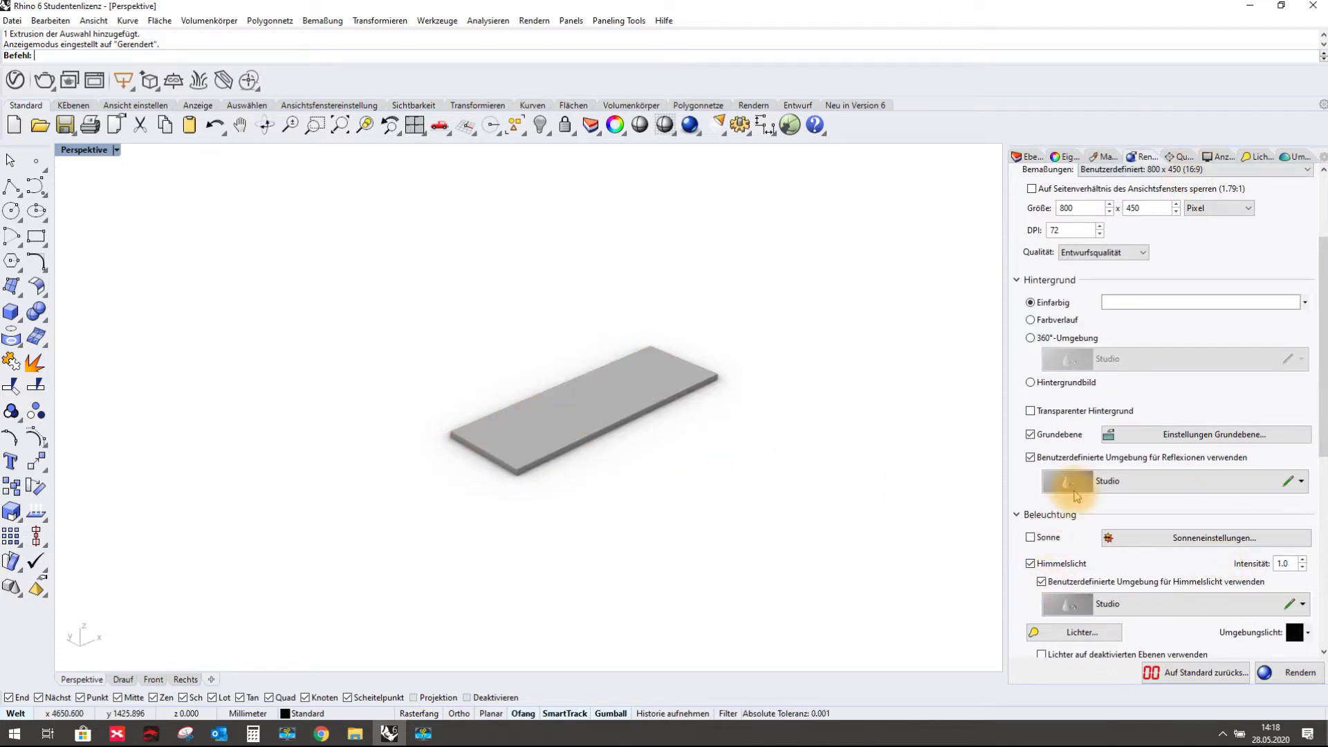
Make the ground plane use a material (Material verwenden) with the plaster-type (Gips) Standardmaterial and check it around the board
left_click(1163, 436)
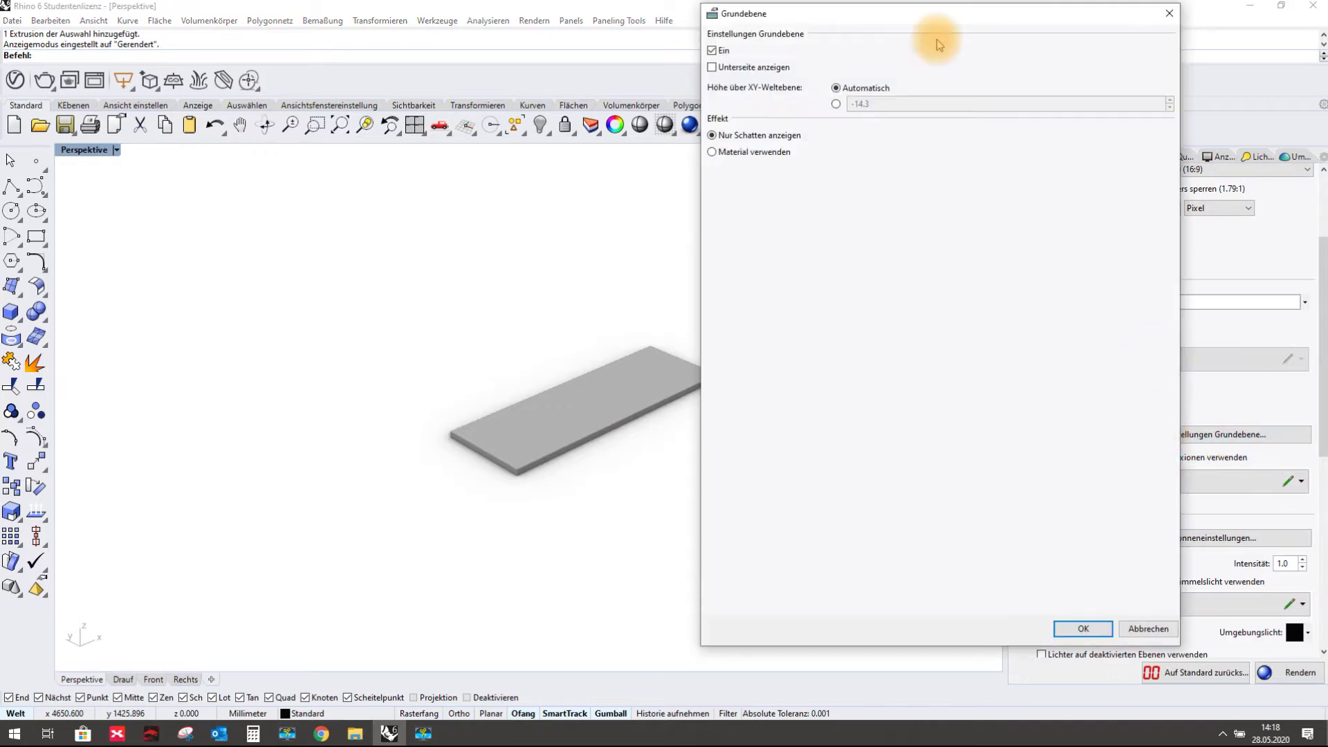
left_click(715, 153)
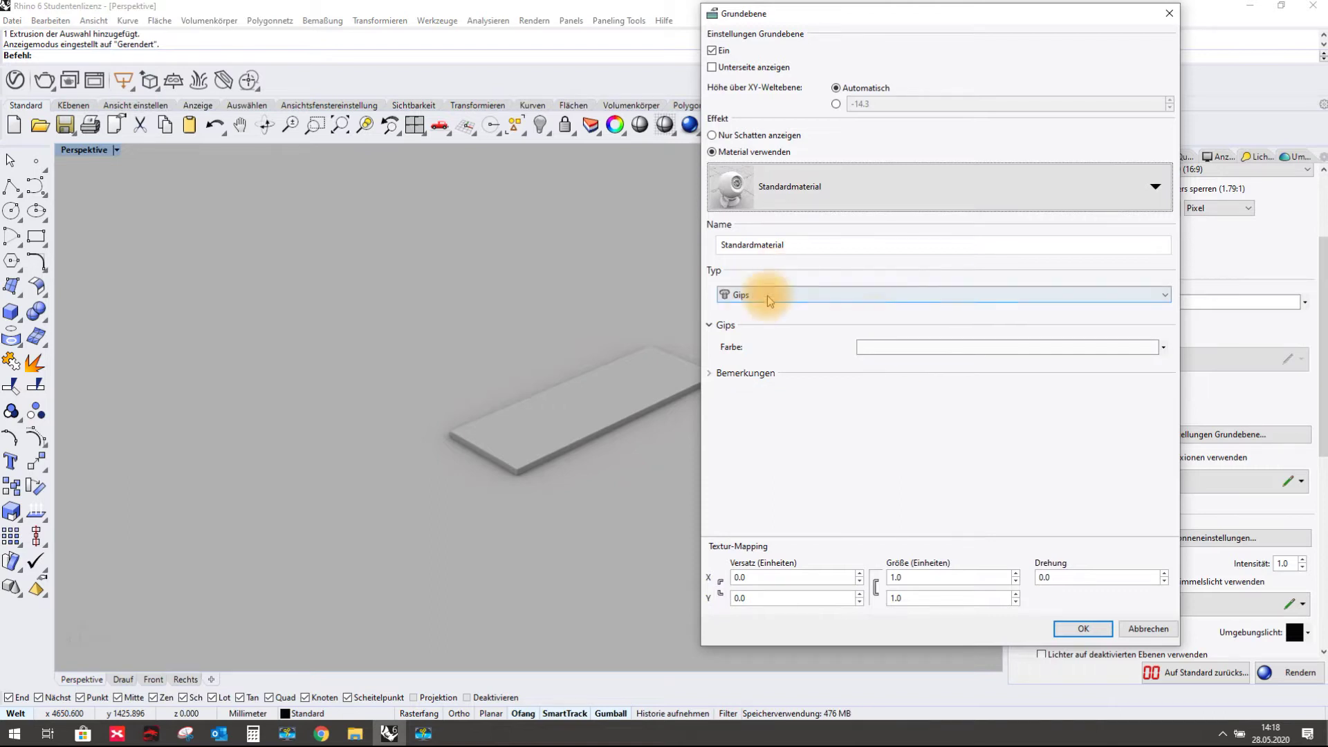
left_click(1065, 627)
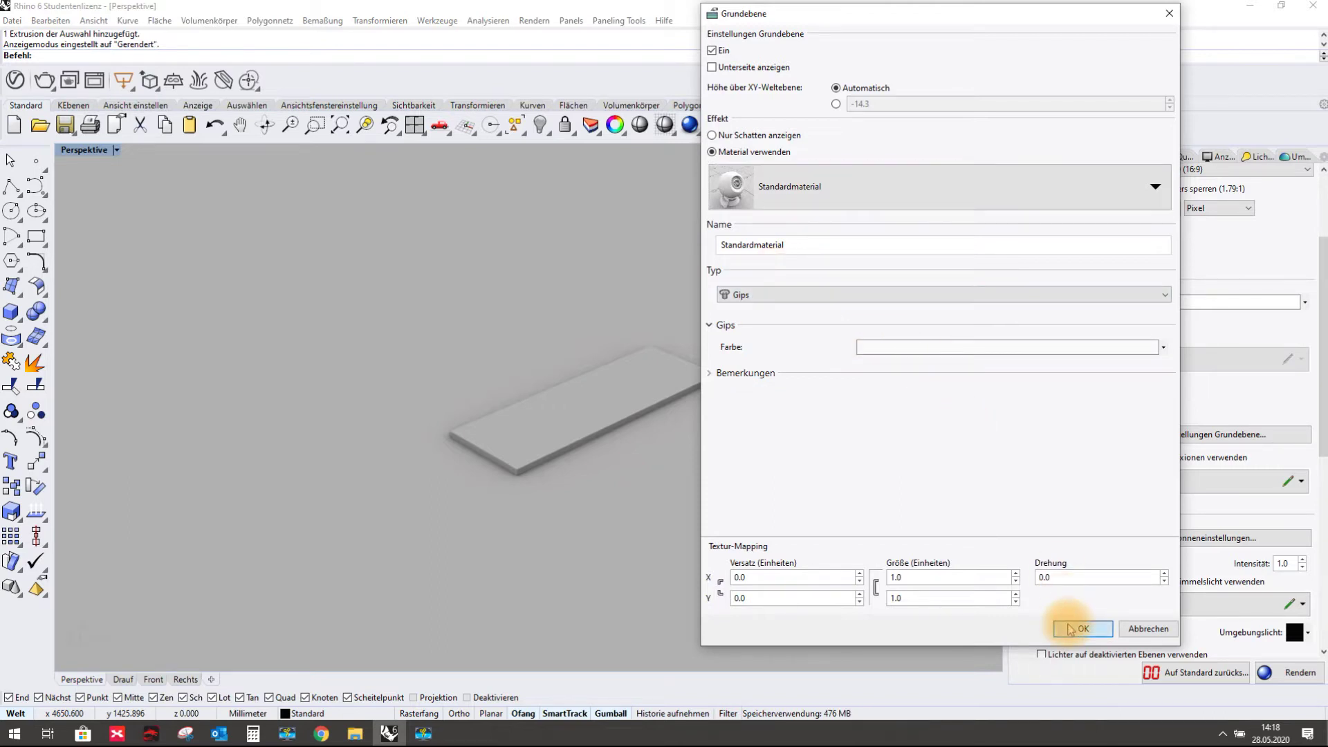
left_click(532, 435)
scroll(553, 449, "up", 5)
left_click(625, 514)
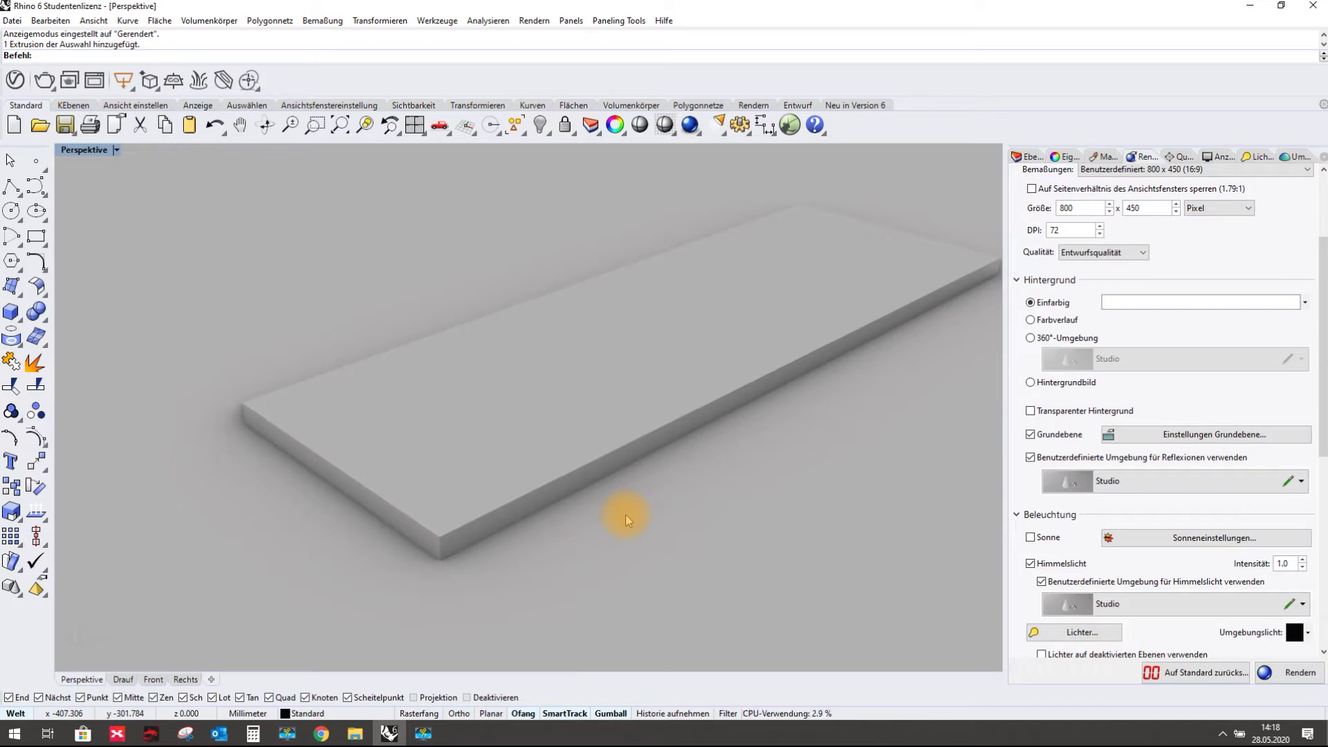
Set the skylight (Himmelslicht) intensity to 1.5 and check the board's shading from another angle
left_click(1286, 564)
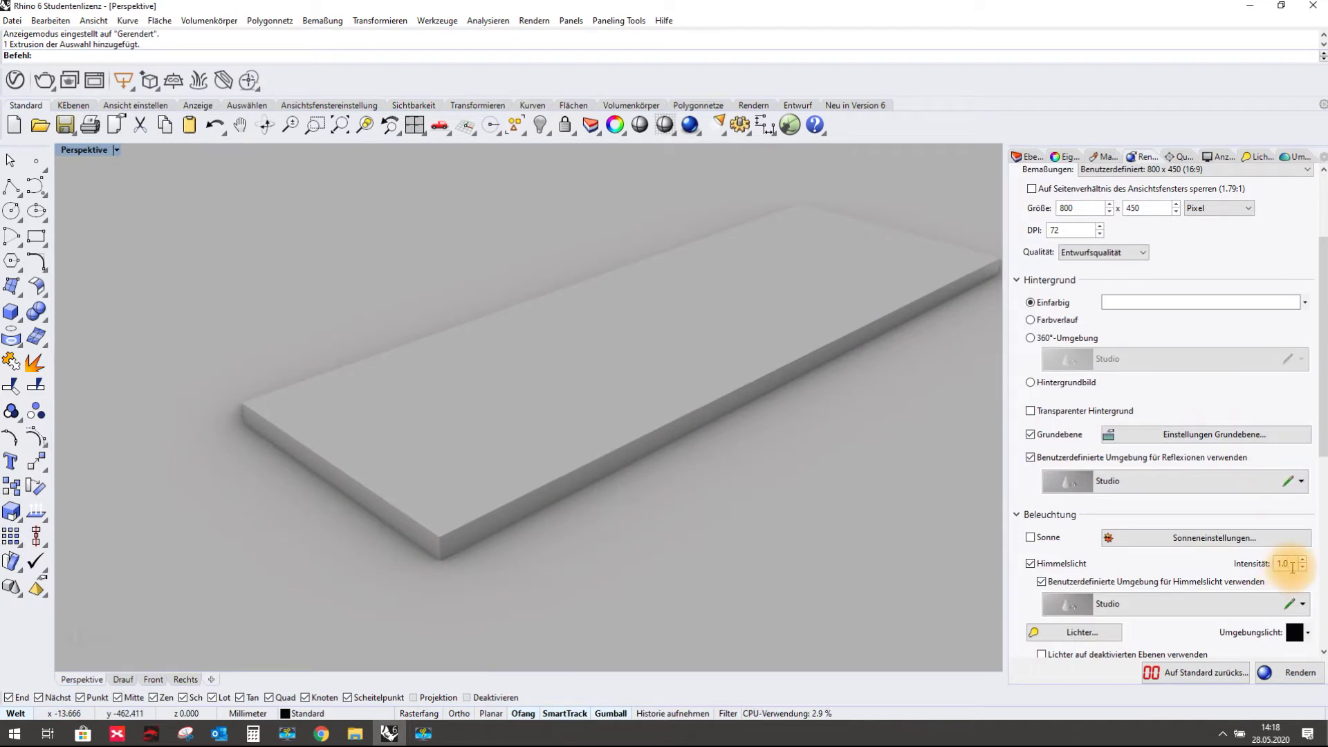
left_click_drag(1292, 567, 1255, 580)
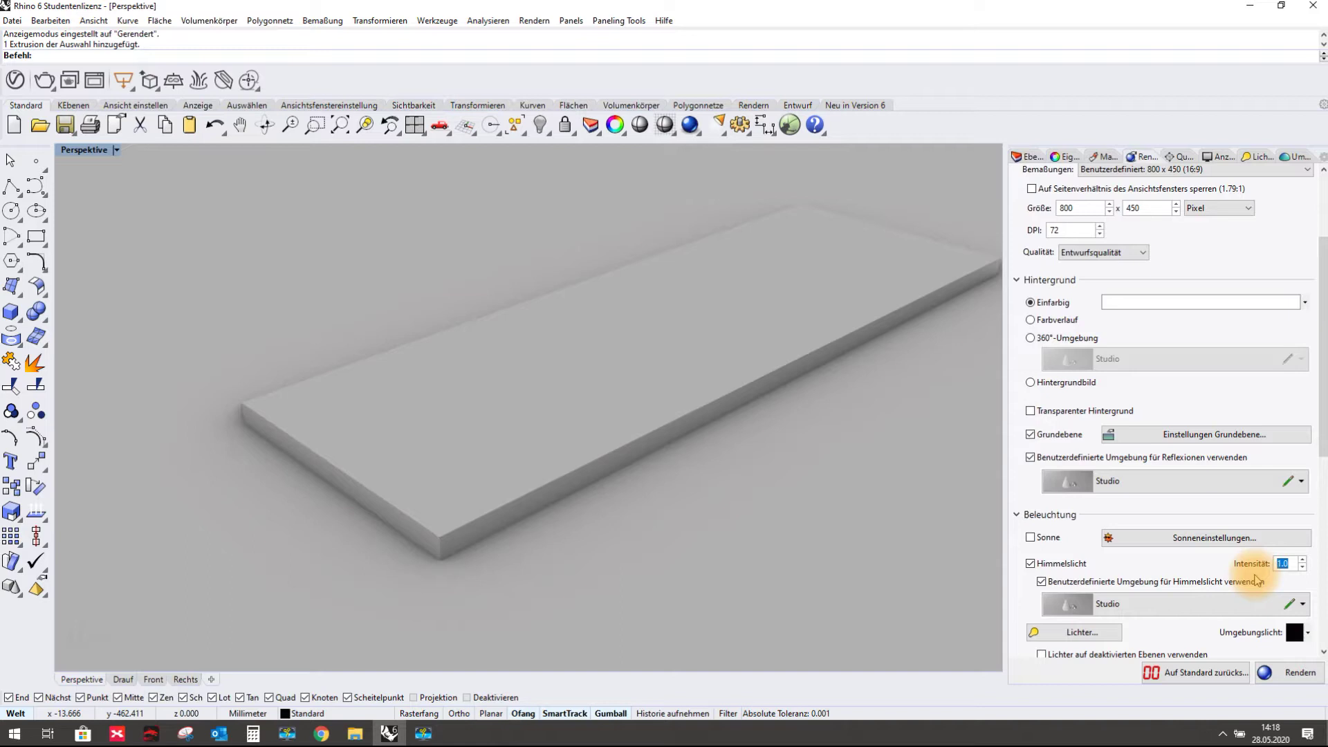
type("1.5")
key("Return")
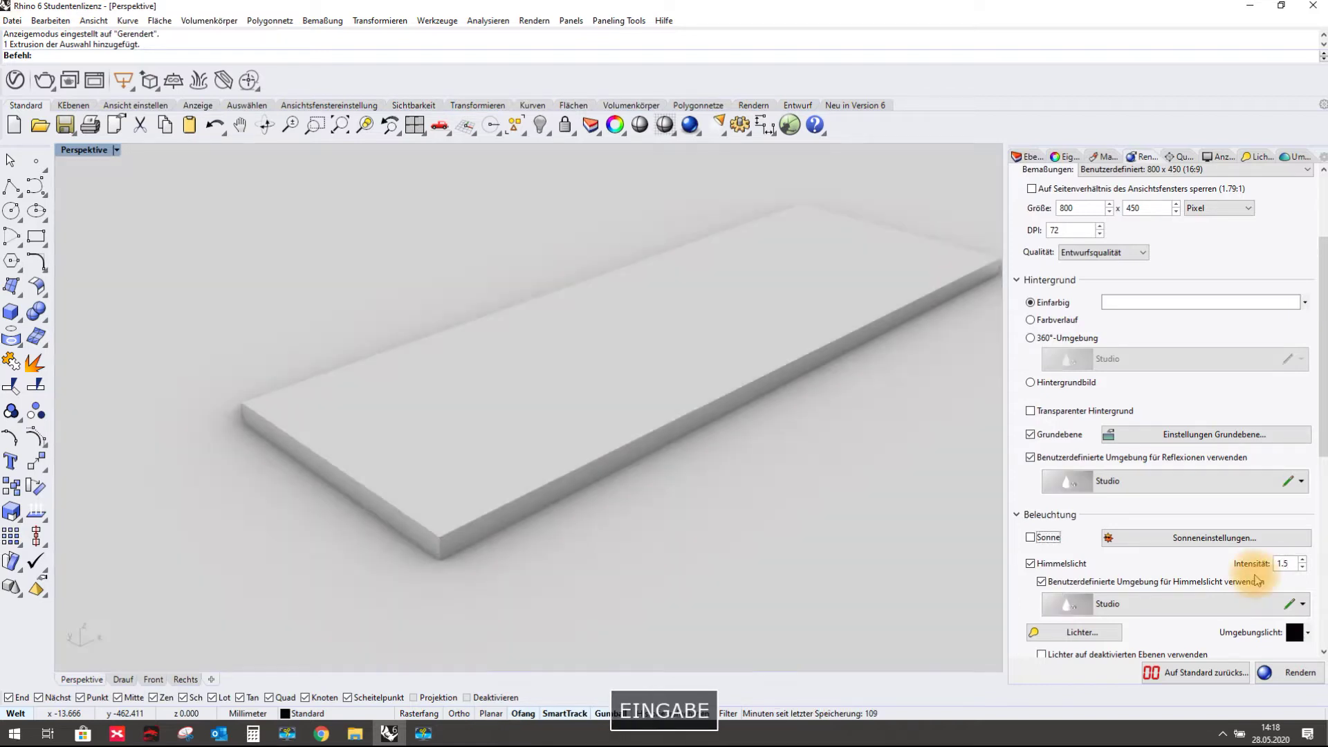
right_click_drag(563, 346, 577, 491)
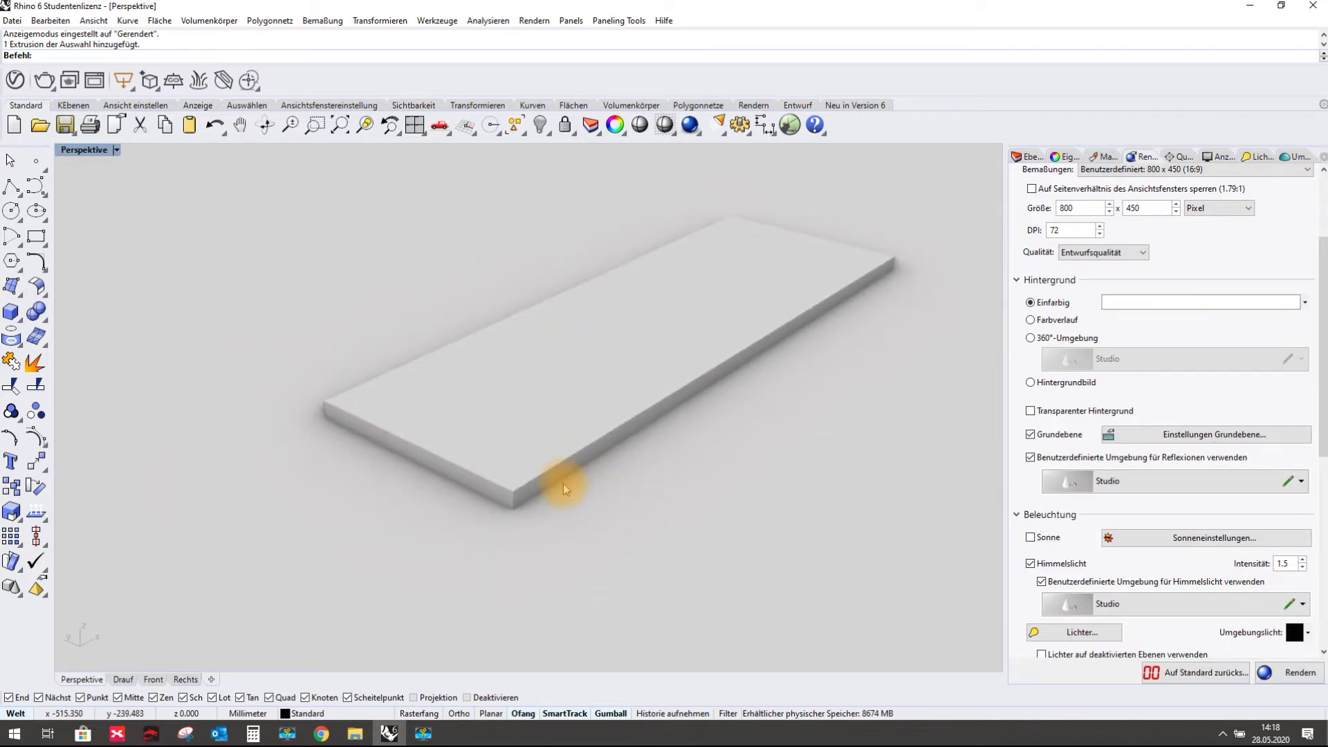
scroll(563, 484, "up", 3)
scroll(546, 465, "down", 3)
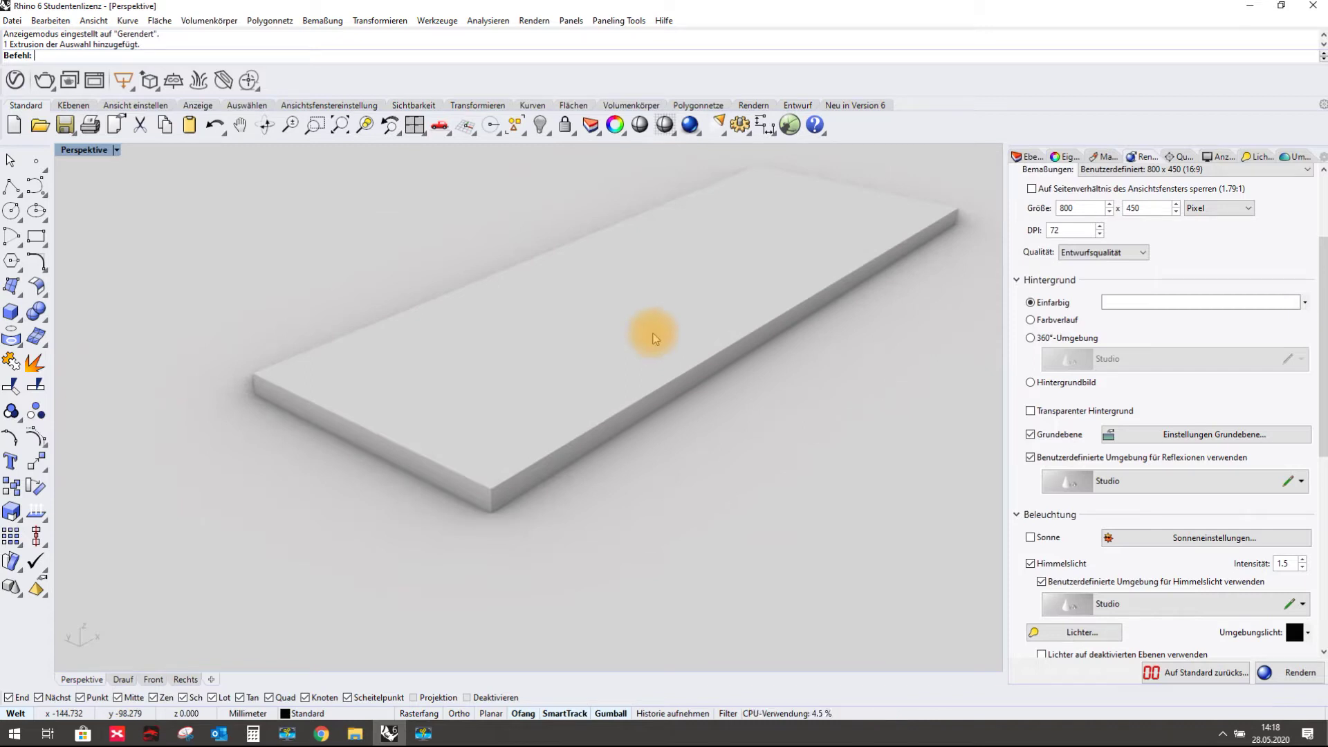
Bring up the model's material list (Materialien), keeping the whole board in view with free space around it
left_click(1104, 157)
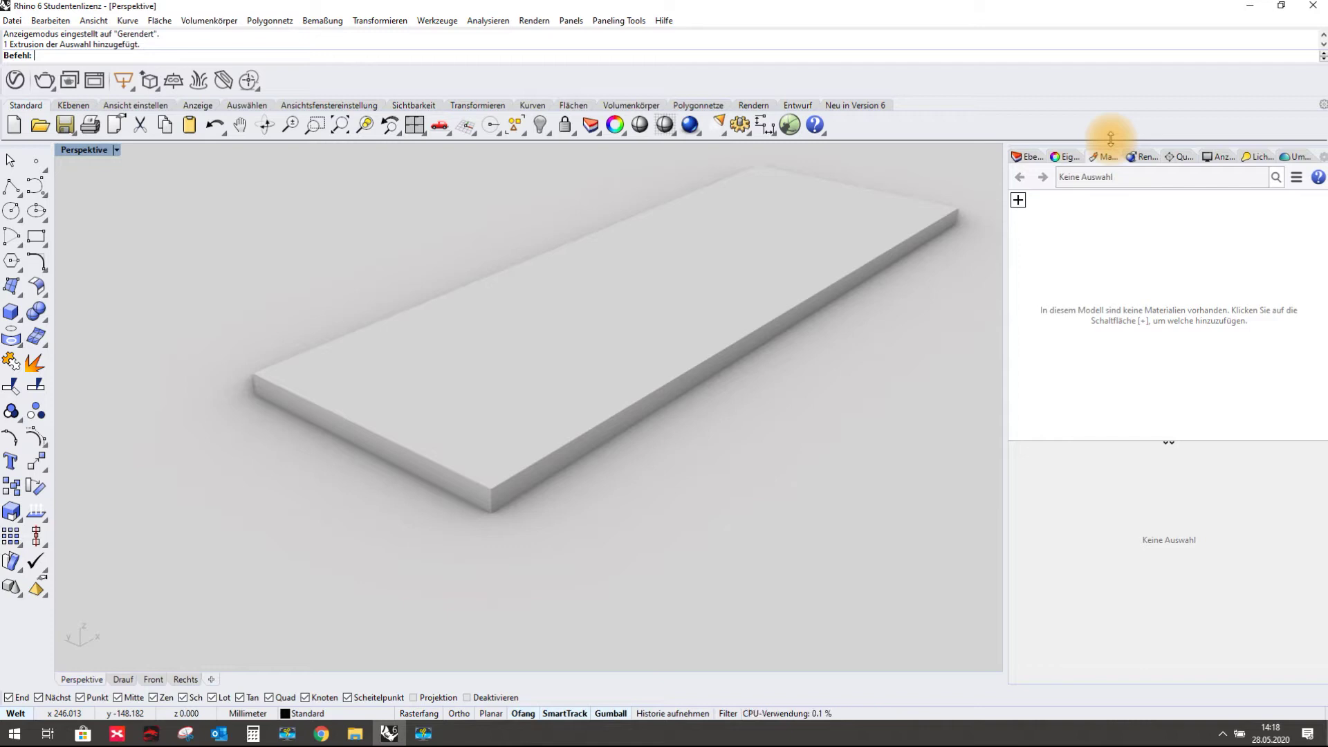
right_click_drag(657, 453, 798, 246)
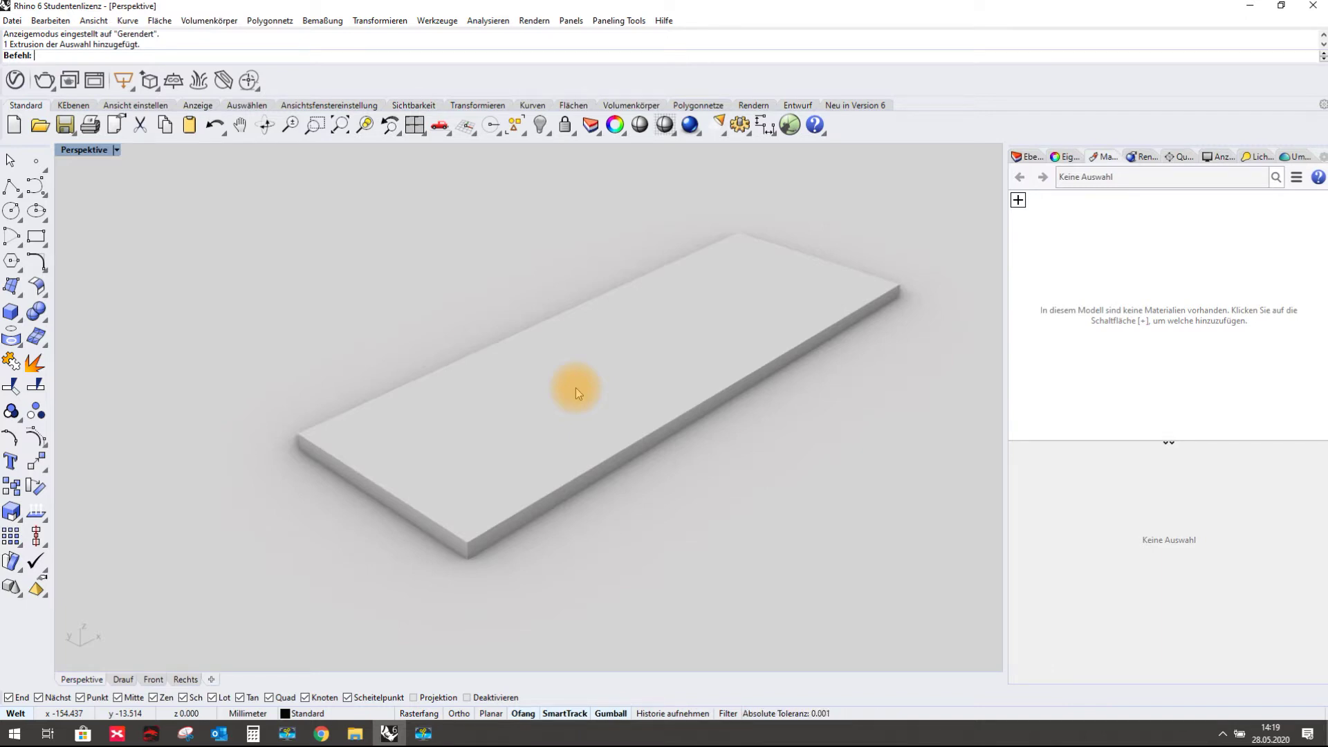
scroll(544, 352, "down", 3)
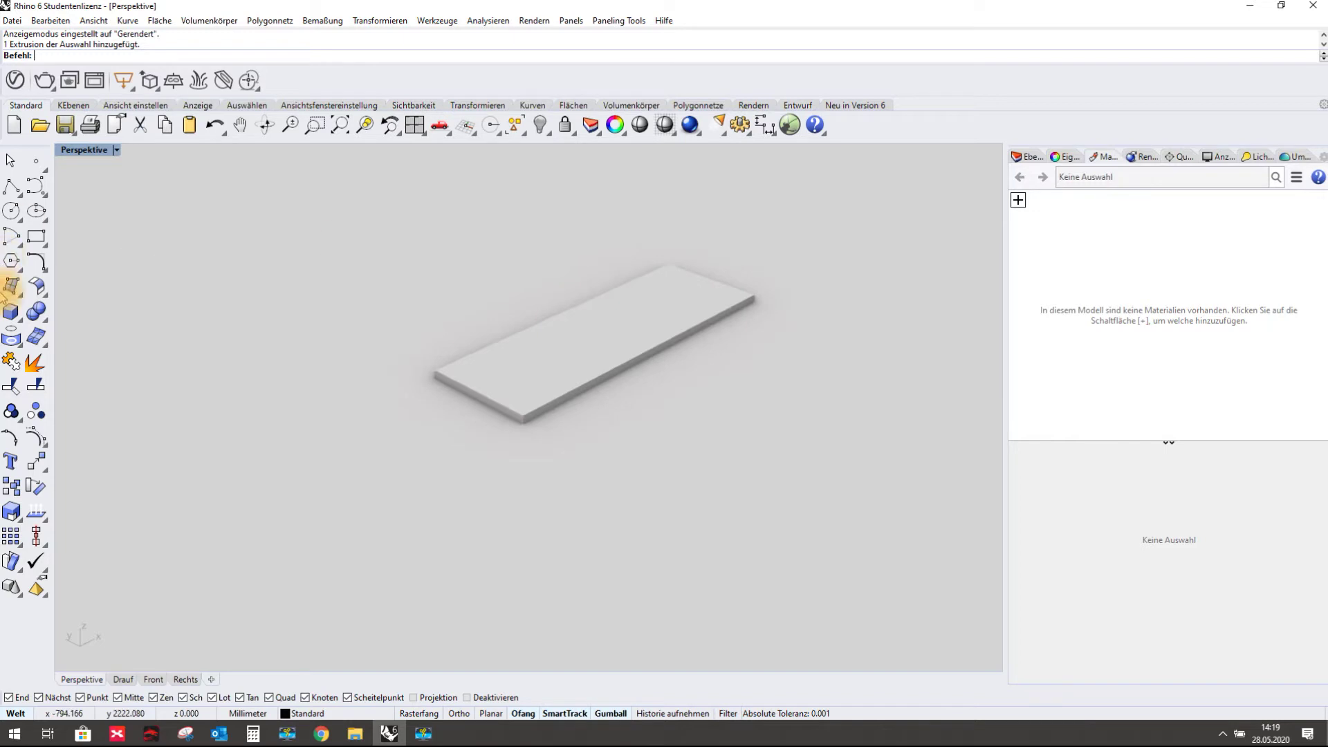
Create a freehand upright solid cylinder on the ground beside the board's far-left side
left_click(11, 311)
left_click(11, 311)
left_click(226, 313)
left_click(283, 323)
left_click(274, 178)
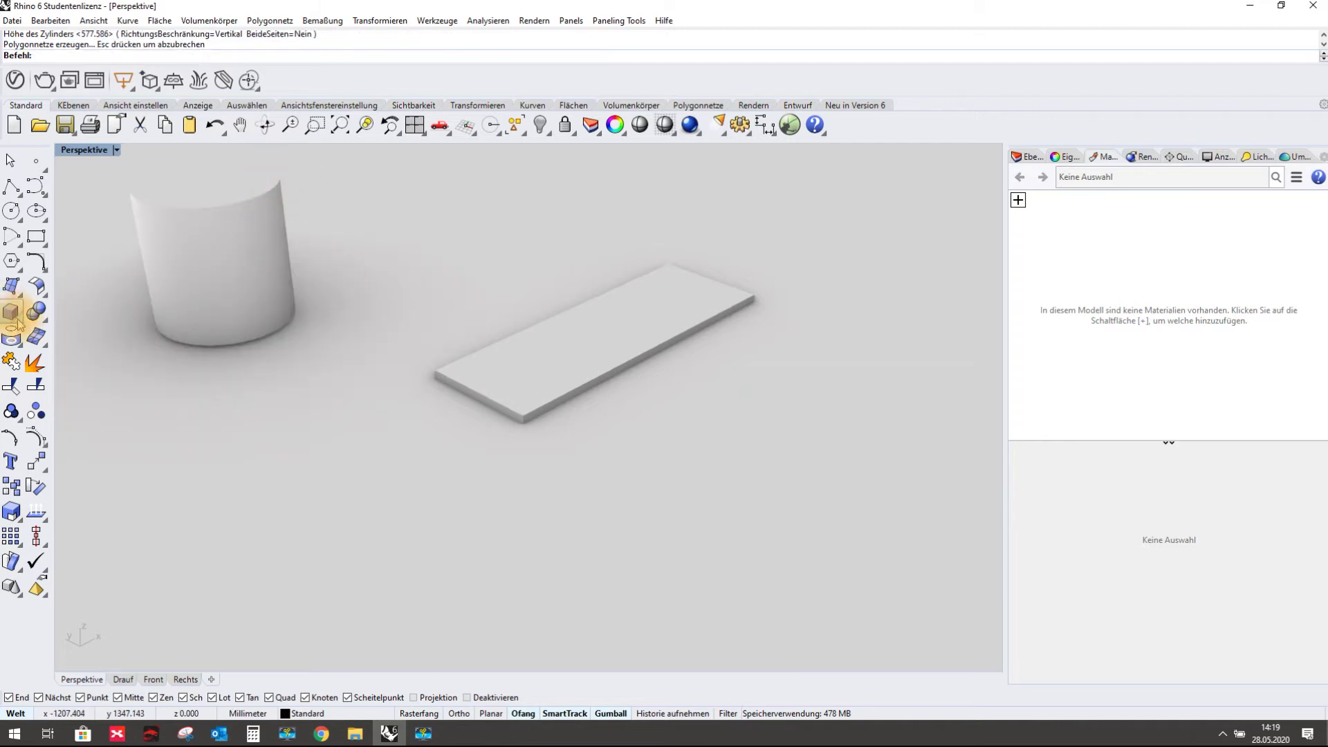
Create a long, narrow solid box about 255 mm high in front of the board, roughly parallel to its long side
left_click(56, 316)
left_click(597, 545)
left_click(896, 391)
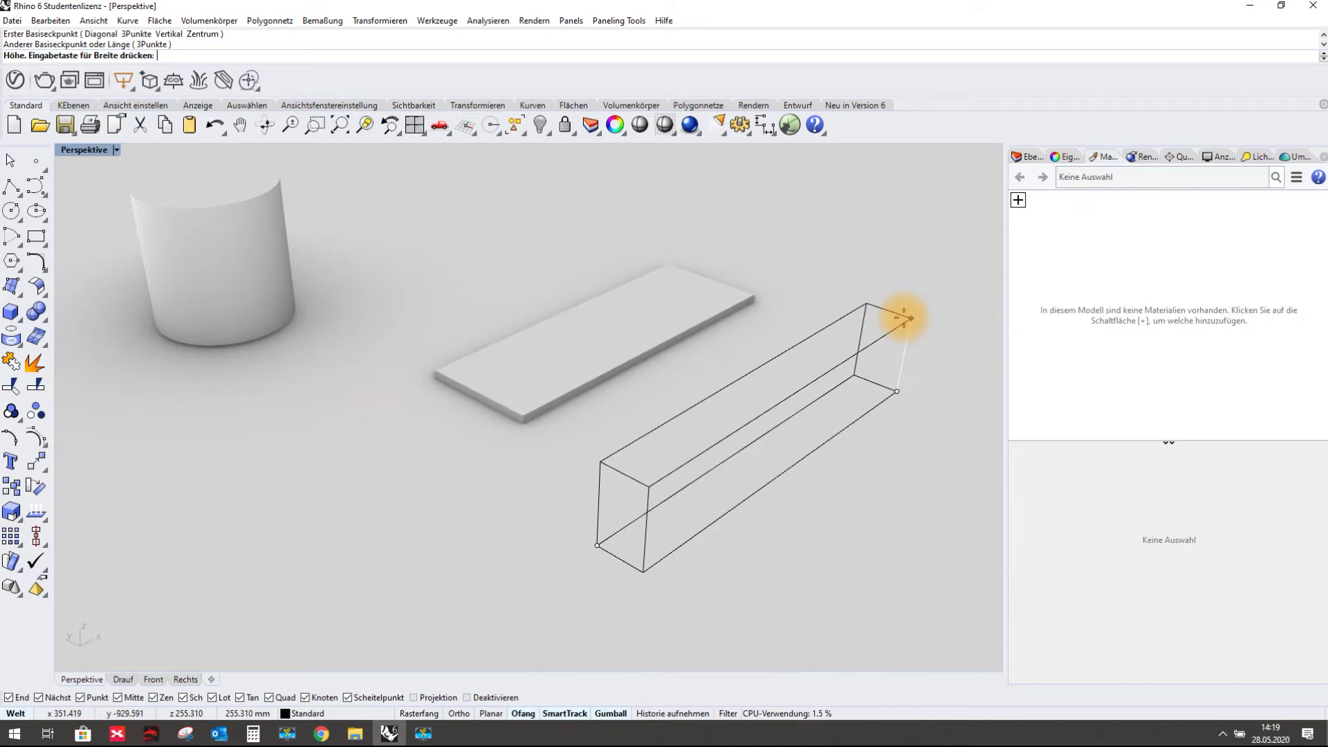
left_click(906, 318)
left_click(10, 160)
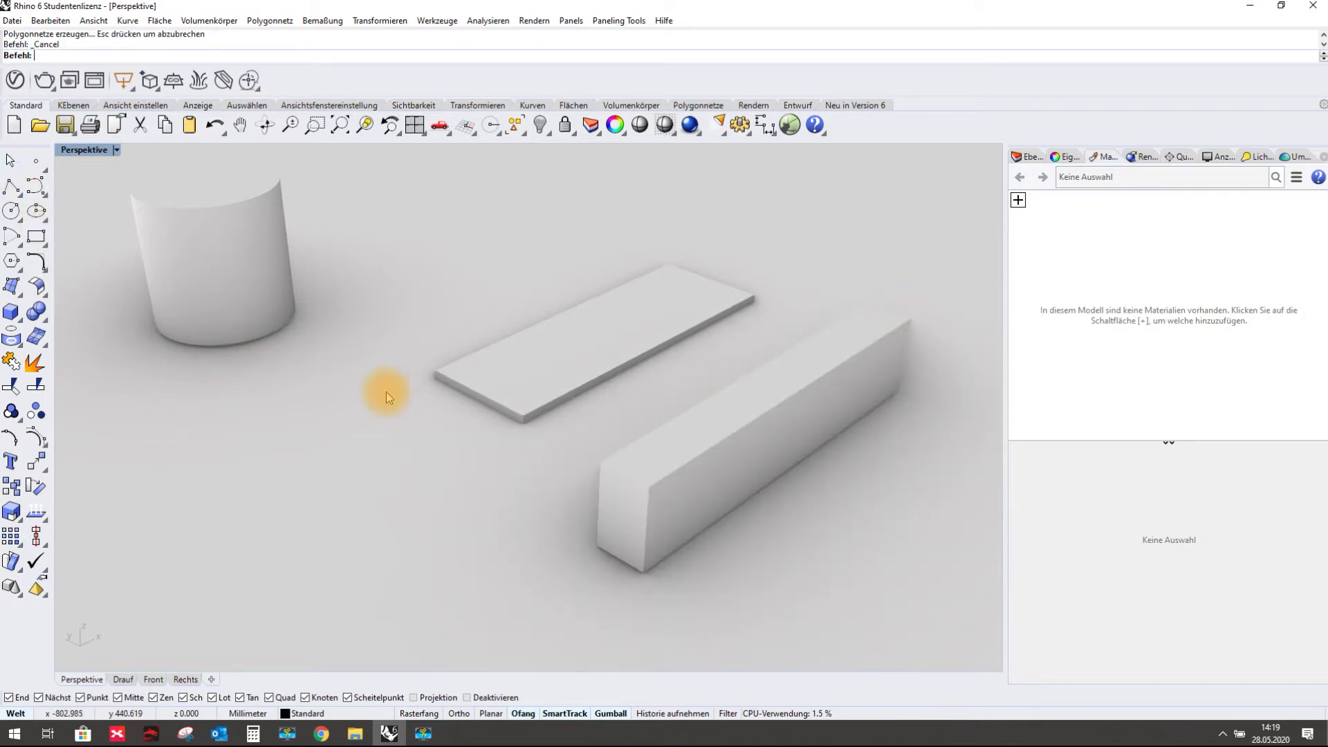
scroll(261, 334, "down", 5)
scroll(417, 305, "up", 3)
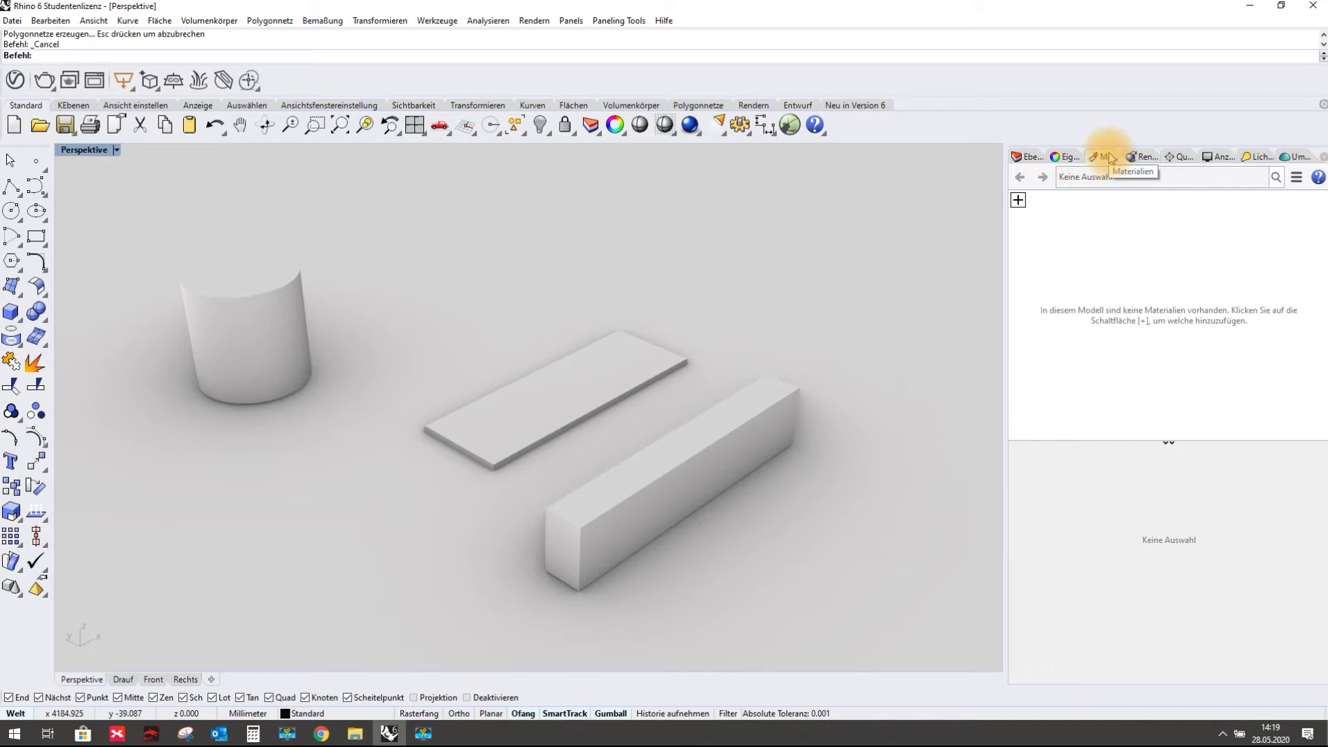
Add a new custom (Benutzerdefiniert) material to the model and keep its default name
left_click(1018, 200)
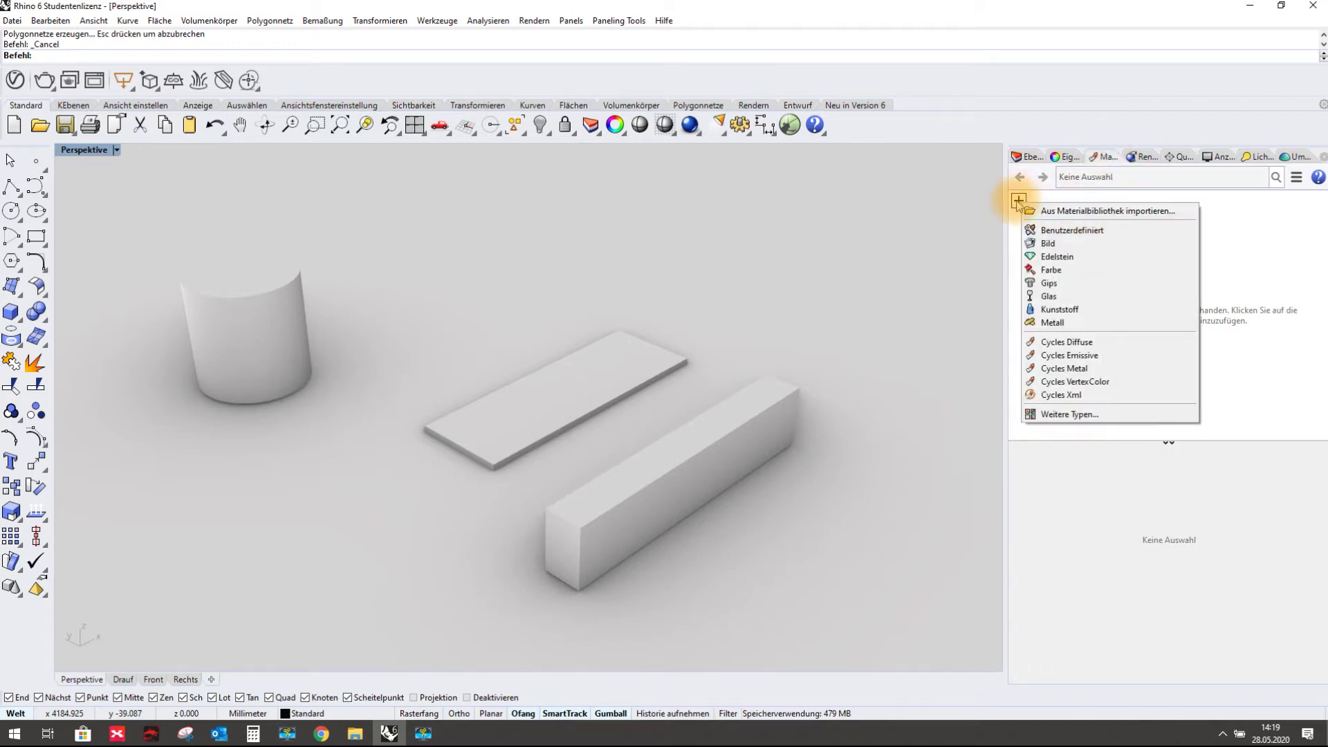
left_click(1083, 231)
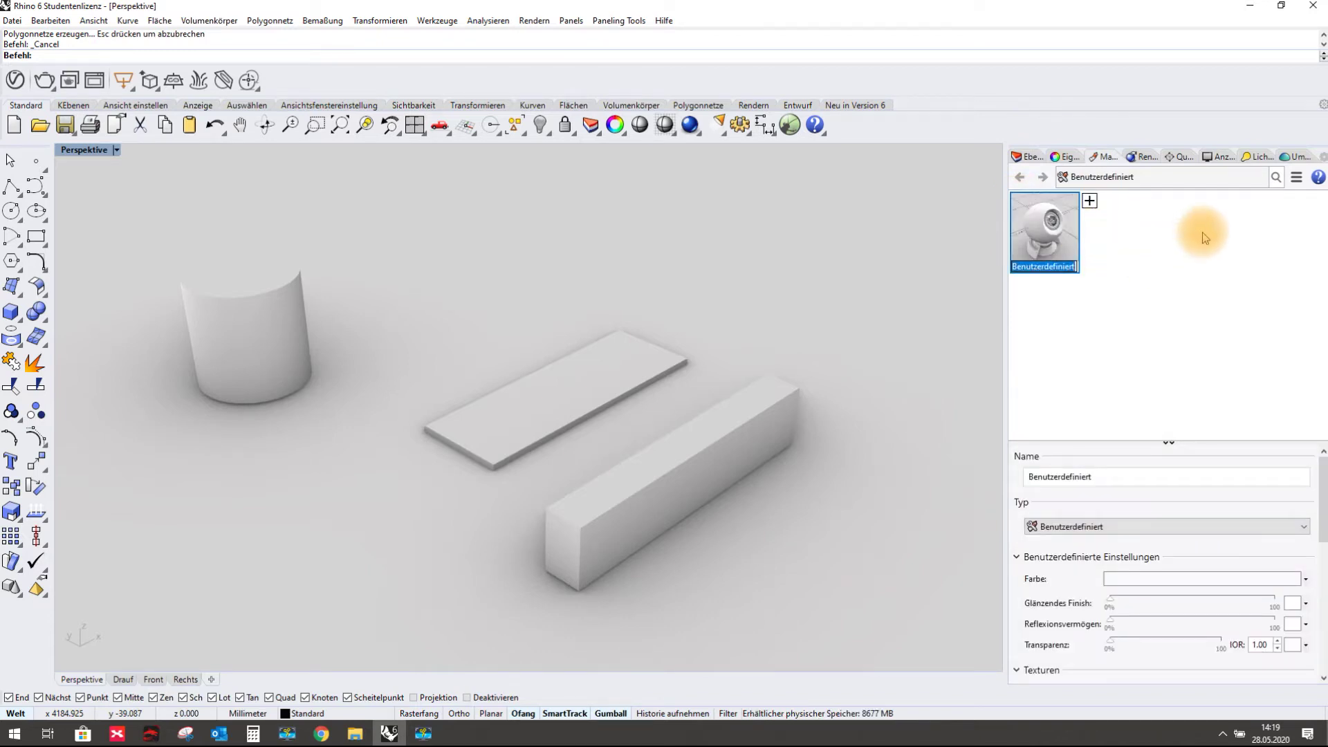
left_click(1048, 318)
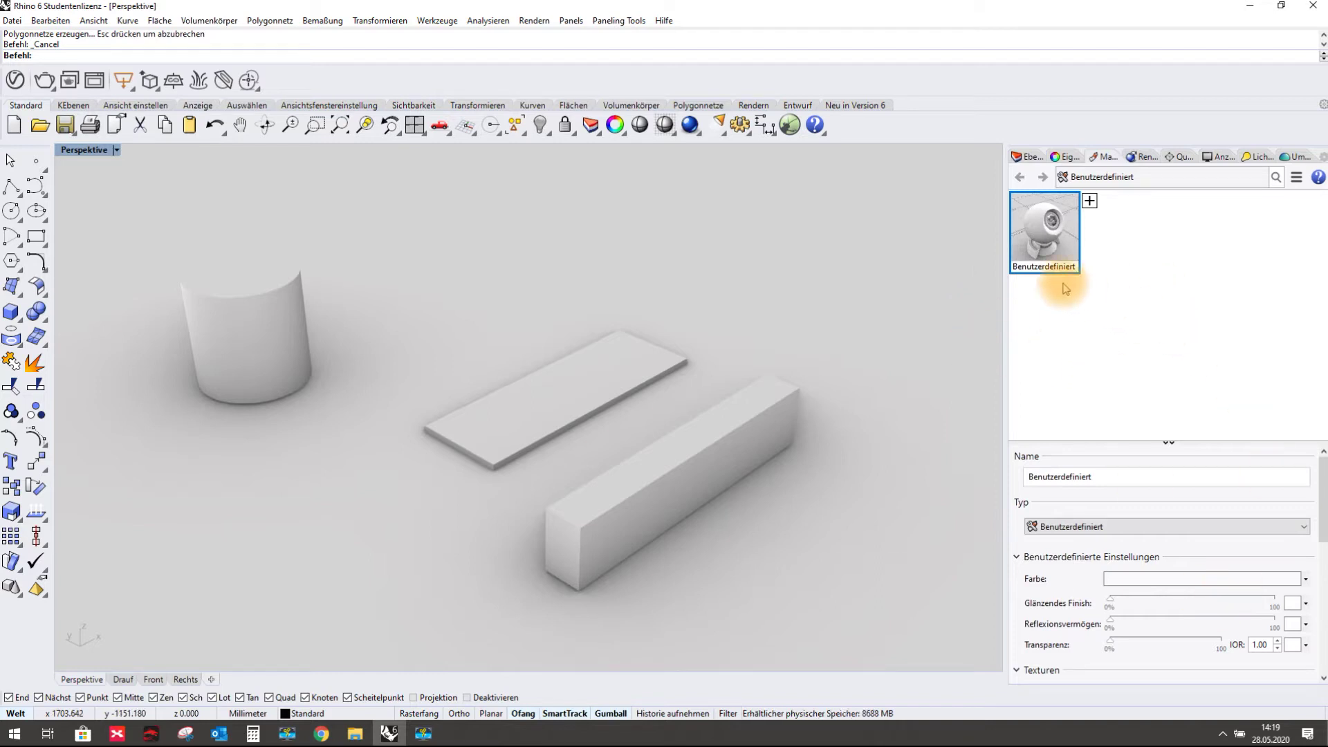
Set the custom material's colour to a strongly saturated, bright orange with hue 24
scroll(1137, 526, "down", 3)
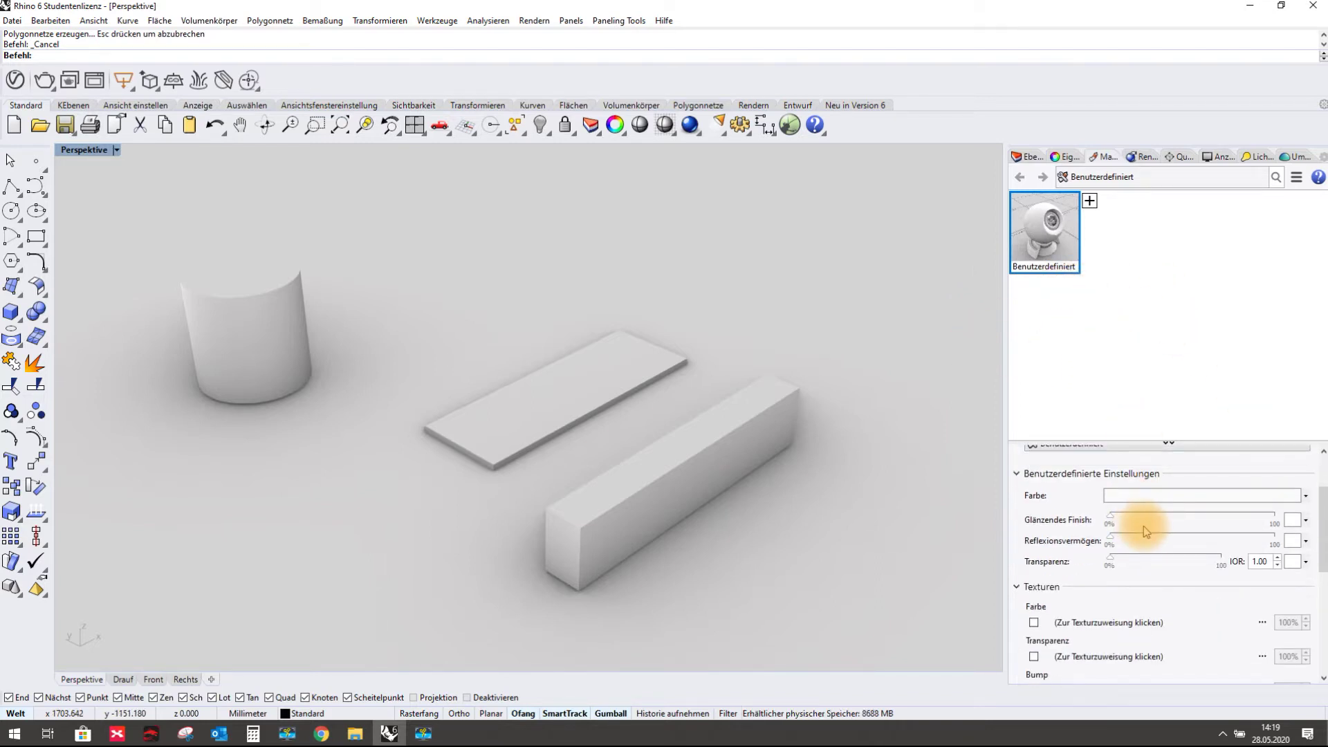
left_click(1132, 496)
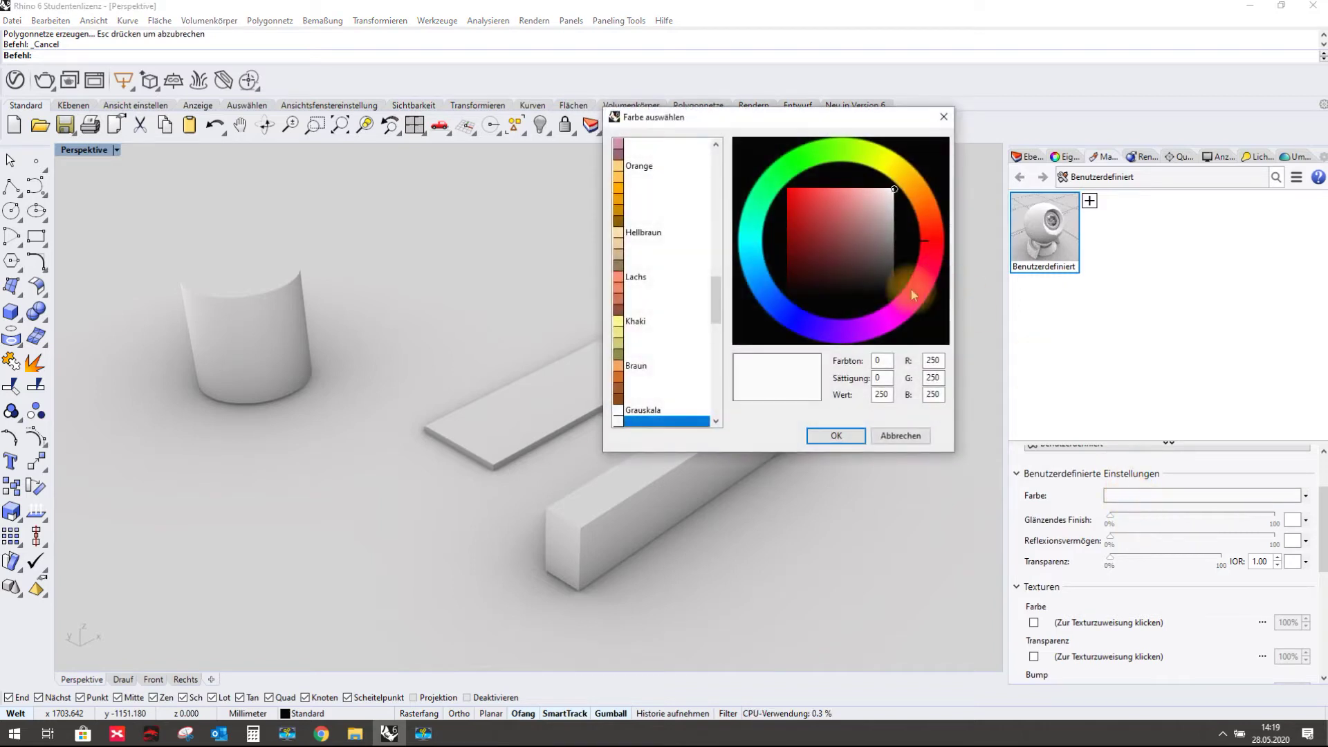
left_click(920, 200)
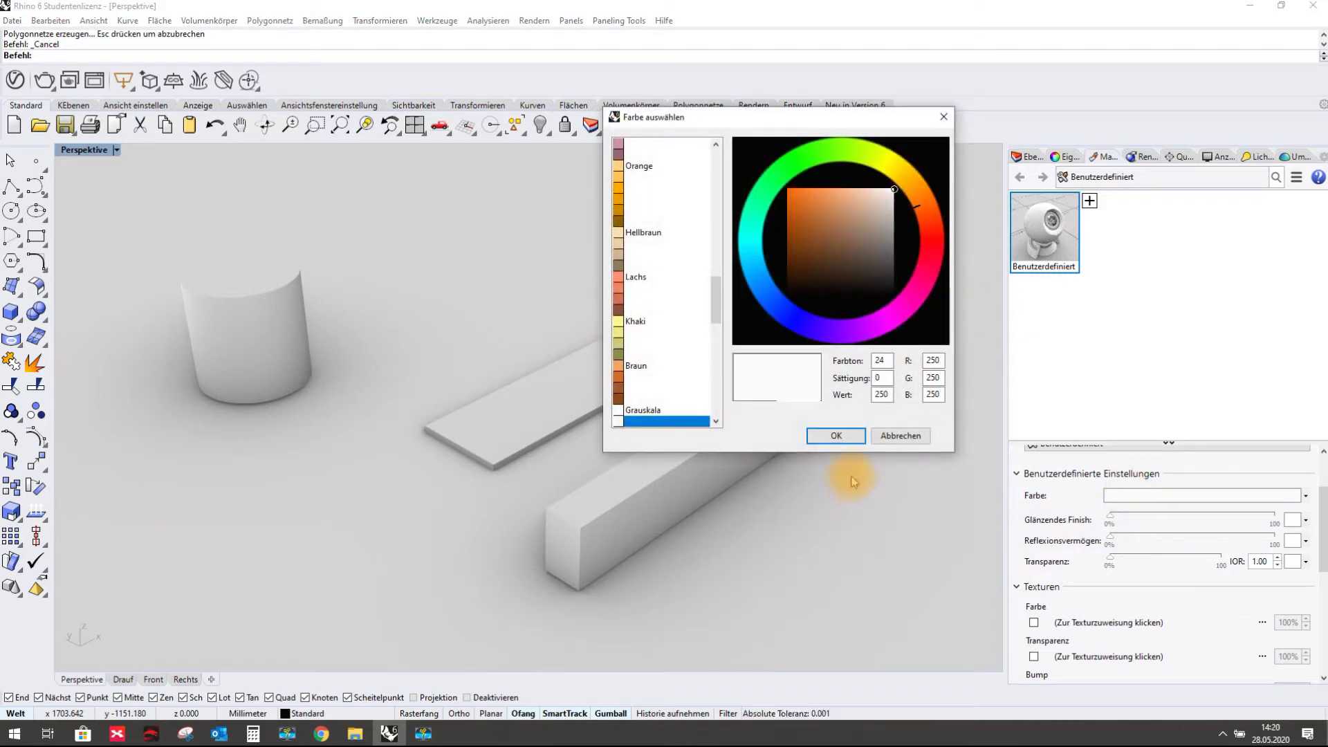
left_click(792, 188)
left_click(837, 434)
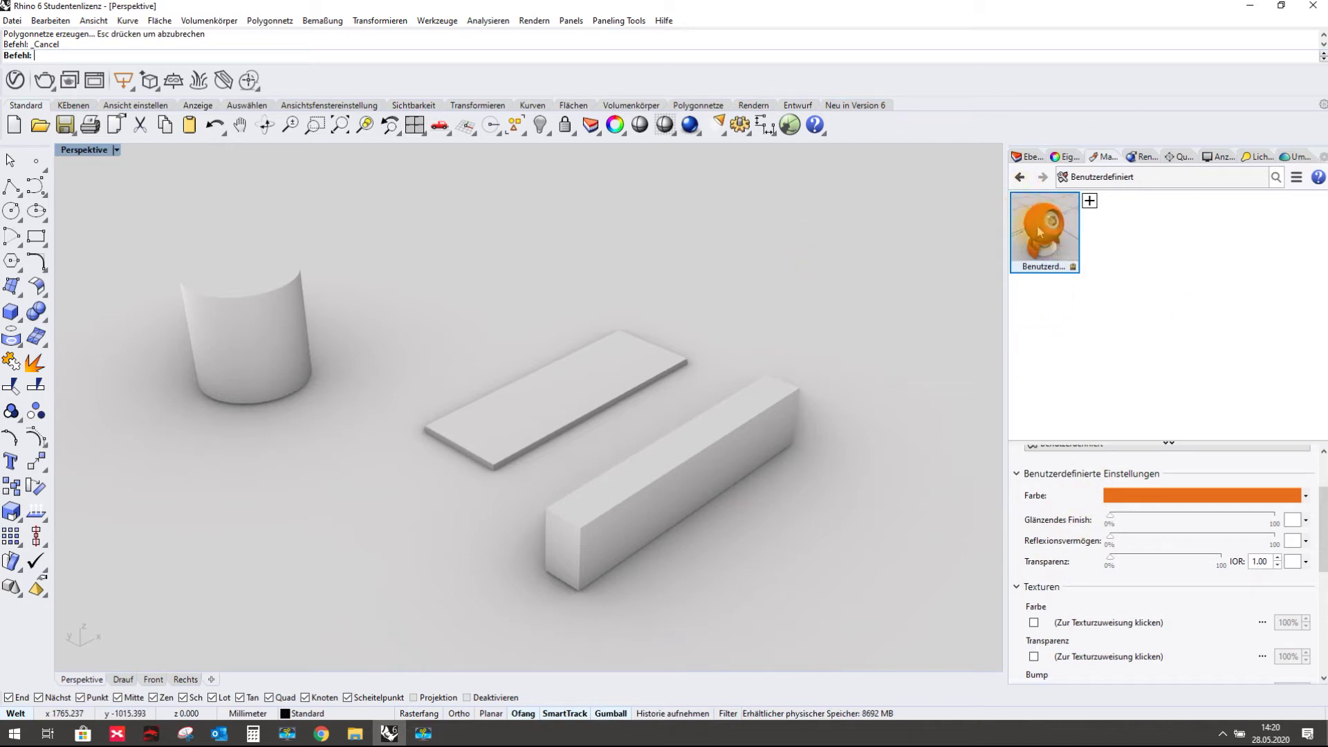
Assign the orange custom material to the long box, the cylinder and the board
left_click_drag(1049, 221, 707, 459)
left_click_drag(1037, 232, 288, 325)
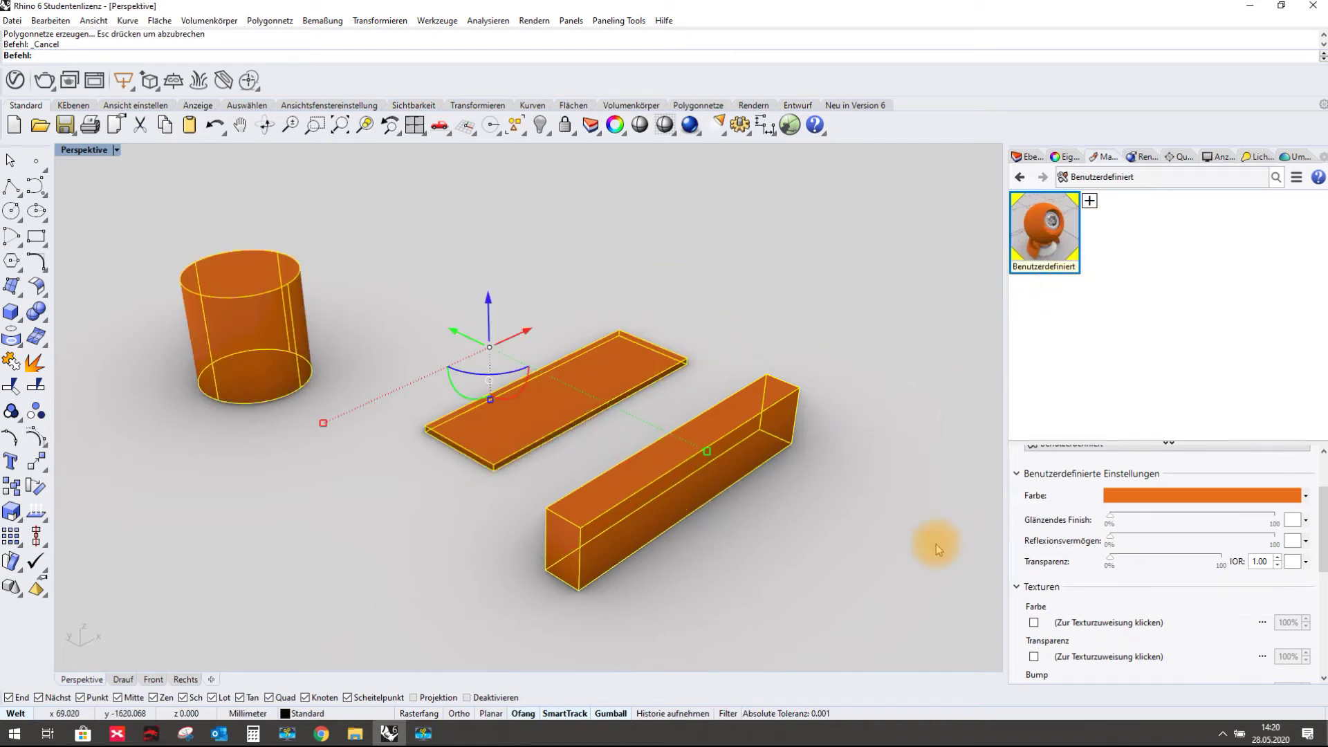
Deselect the three solids and change the custom material's colour to a strongly saturated, bright blue
left_click(926, 543)
right_click_drag(793, 531, 806, 539)
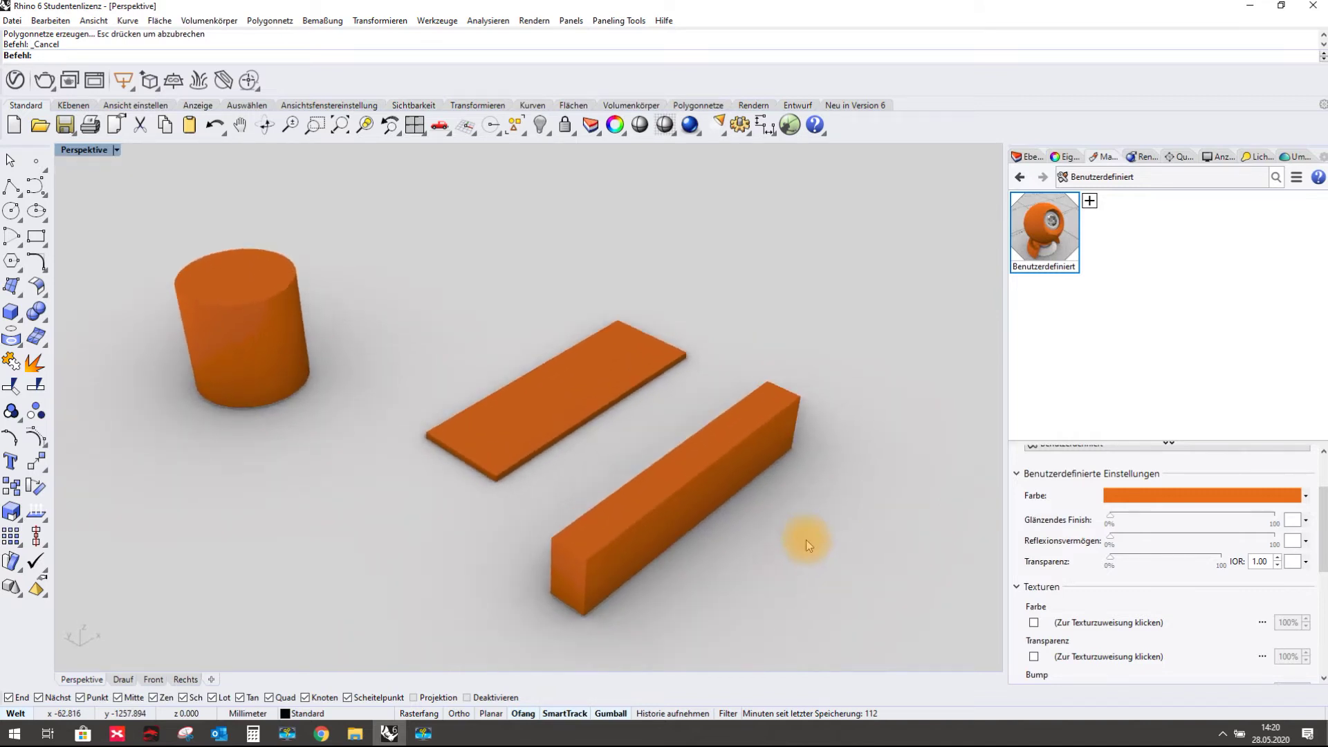
left_click(1162, 496)
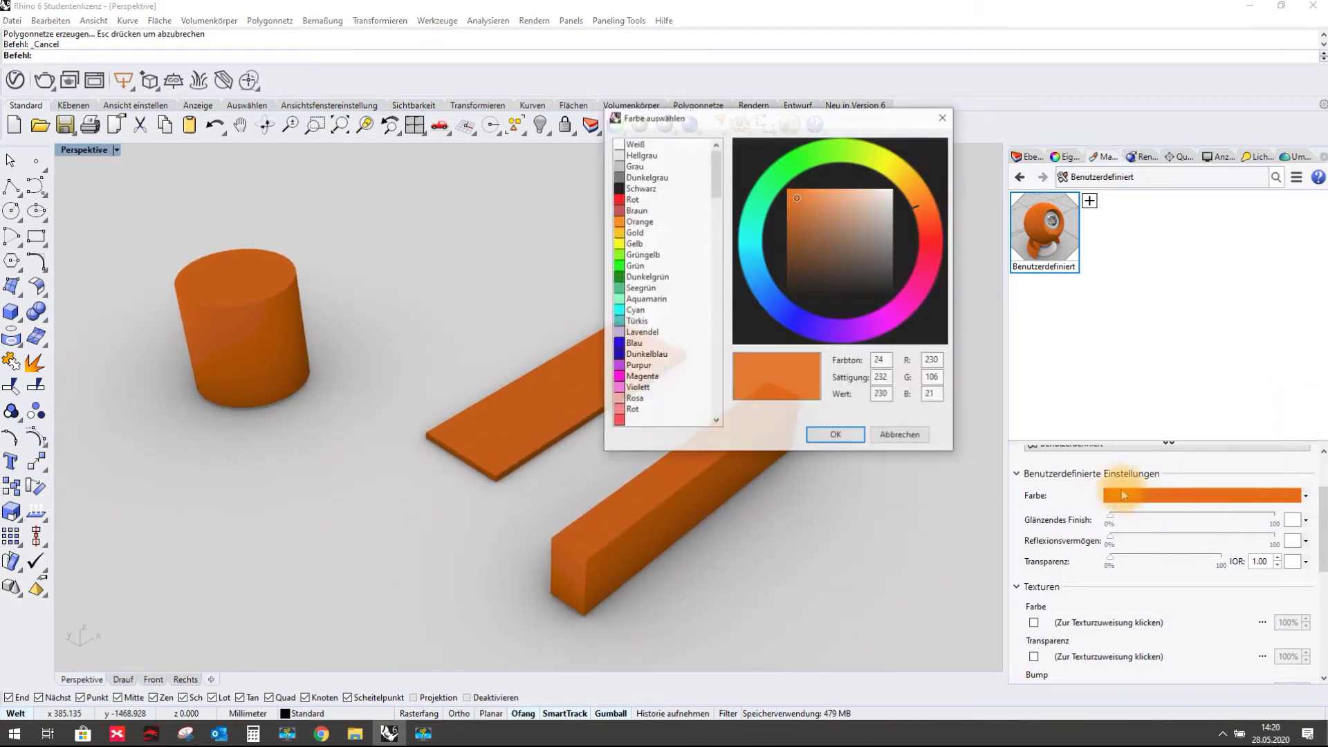
left_click(772, 289)
left_click(837, 436)
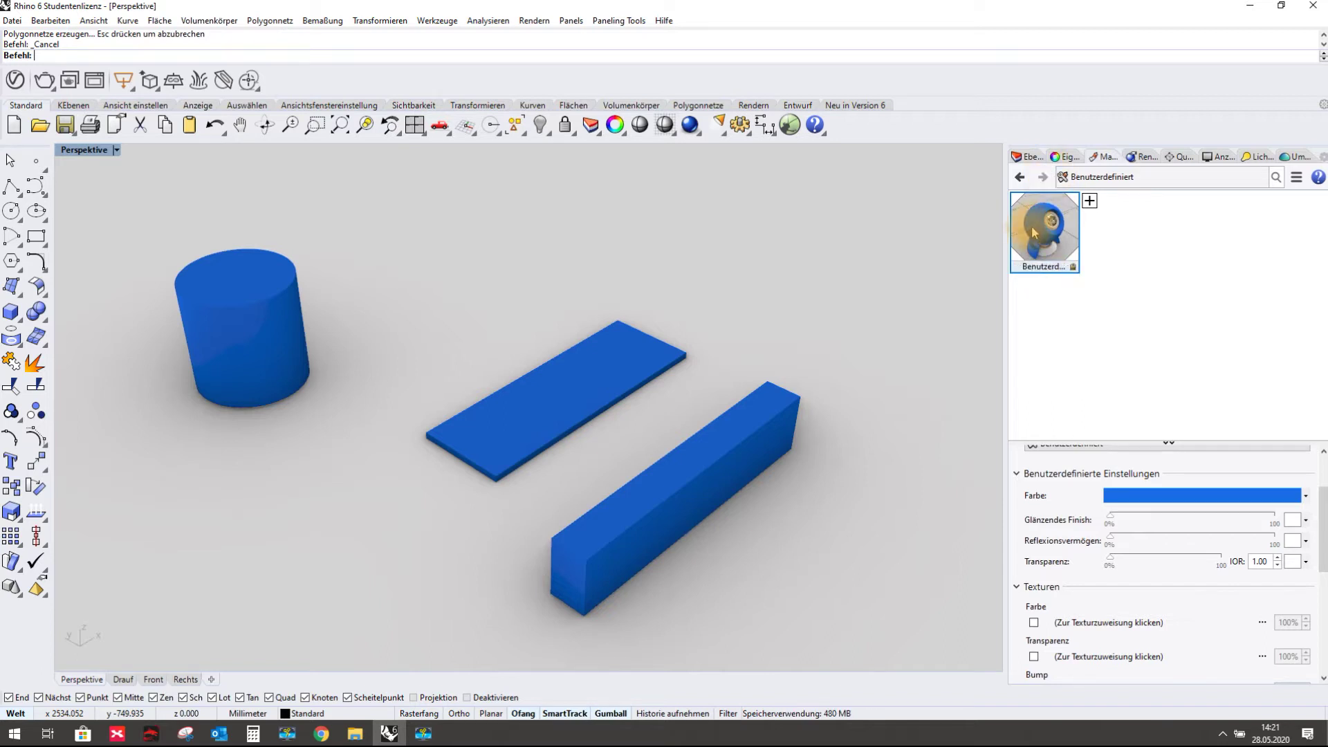
Choose the wood image 1035_cylinder.jpg from the Maps > Wood folder as the custom material's colour (Farbe) texture
left_click_drag(1035, 232, 1094, 352)
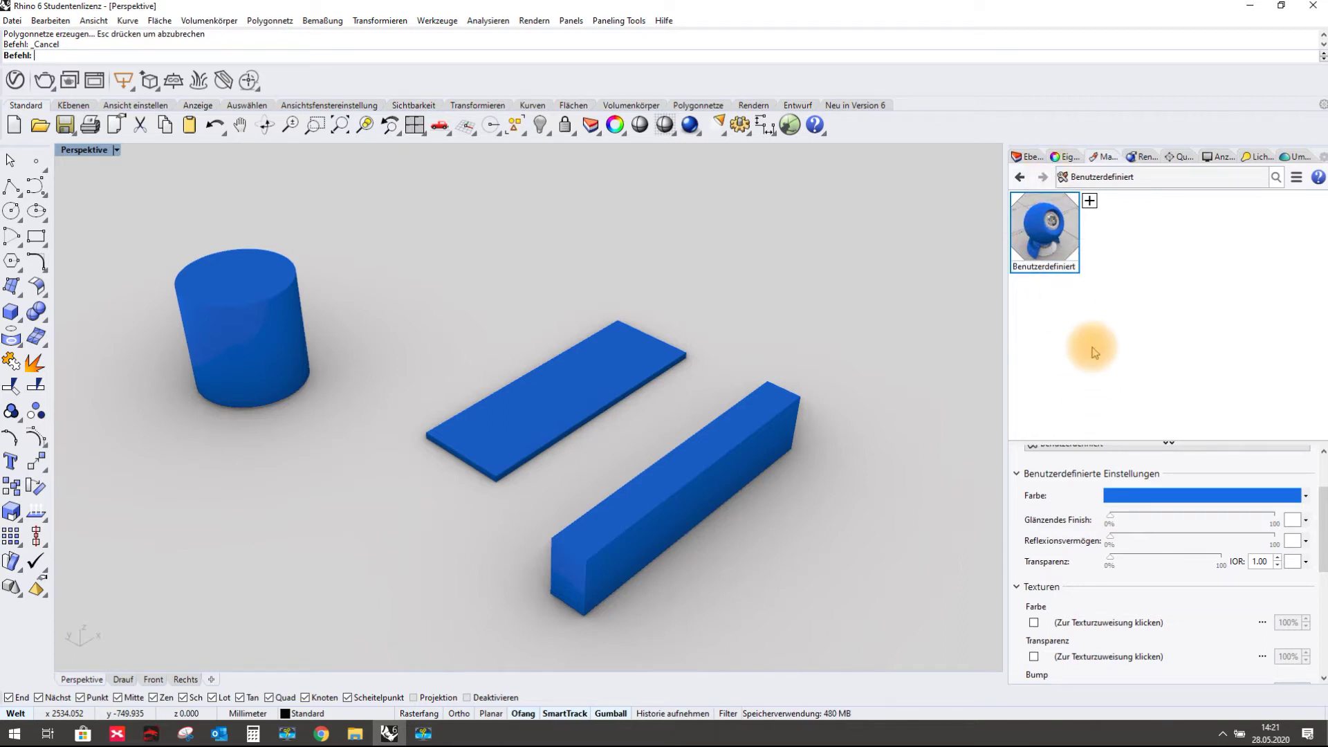
scroll(1072, 529, "down", 1)
scroll(1094, 498, "up", 1)
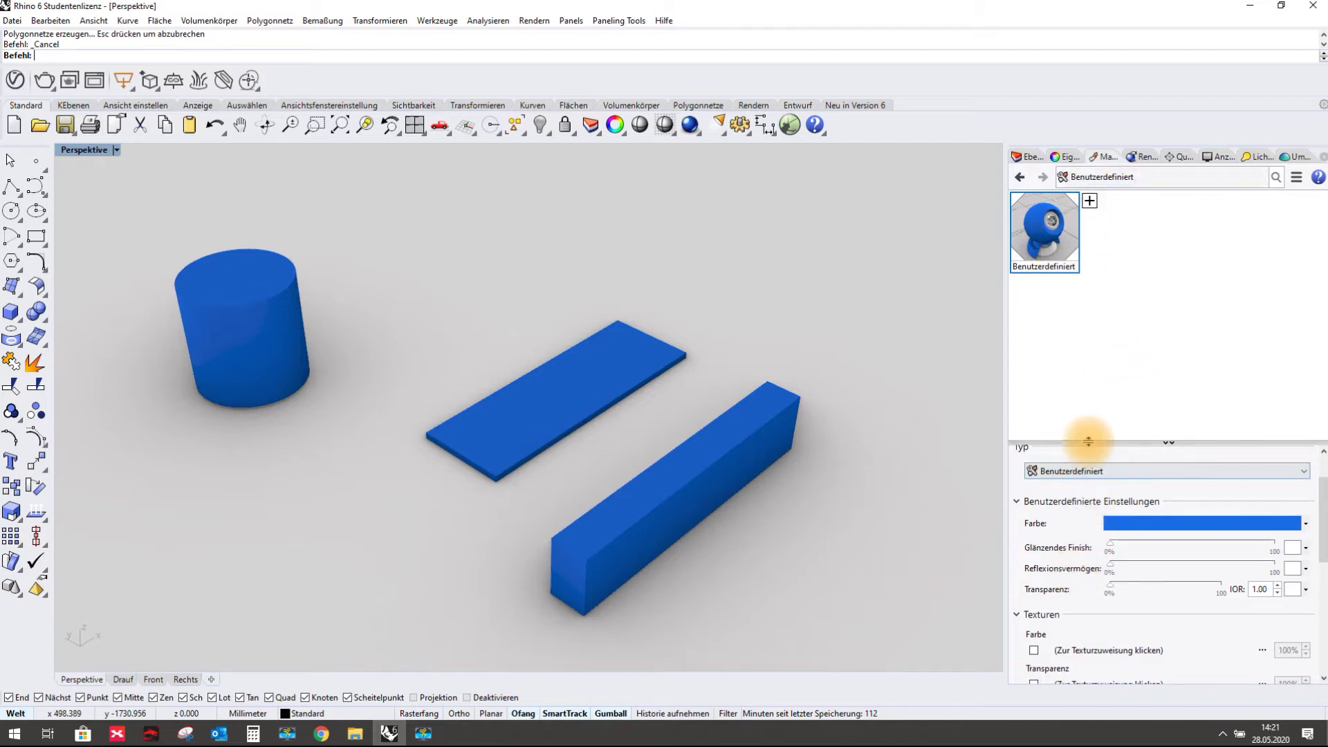
left_click_drag(1091, 440, 1090, 354)
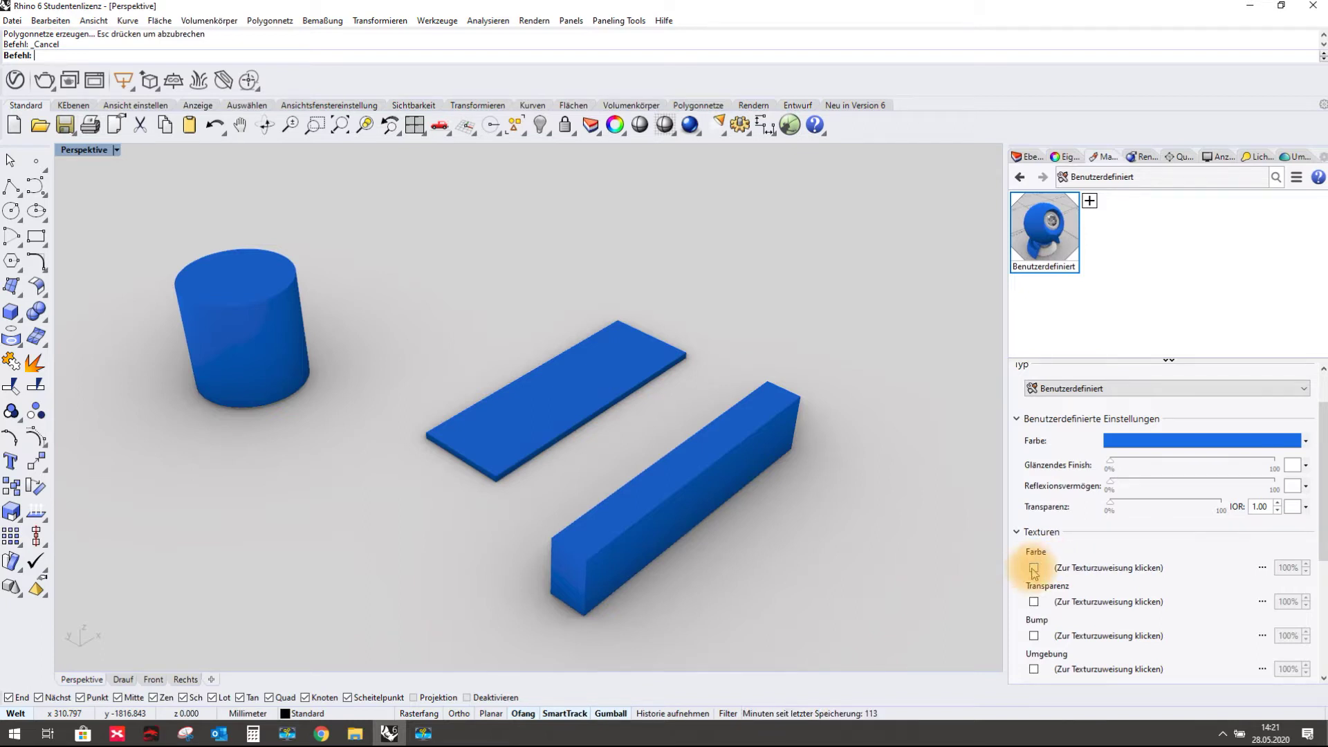
left_click(1083, 568)
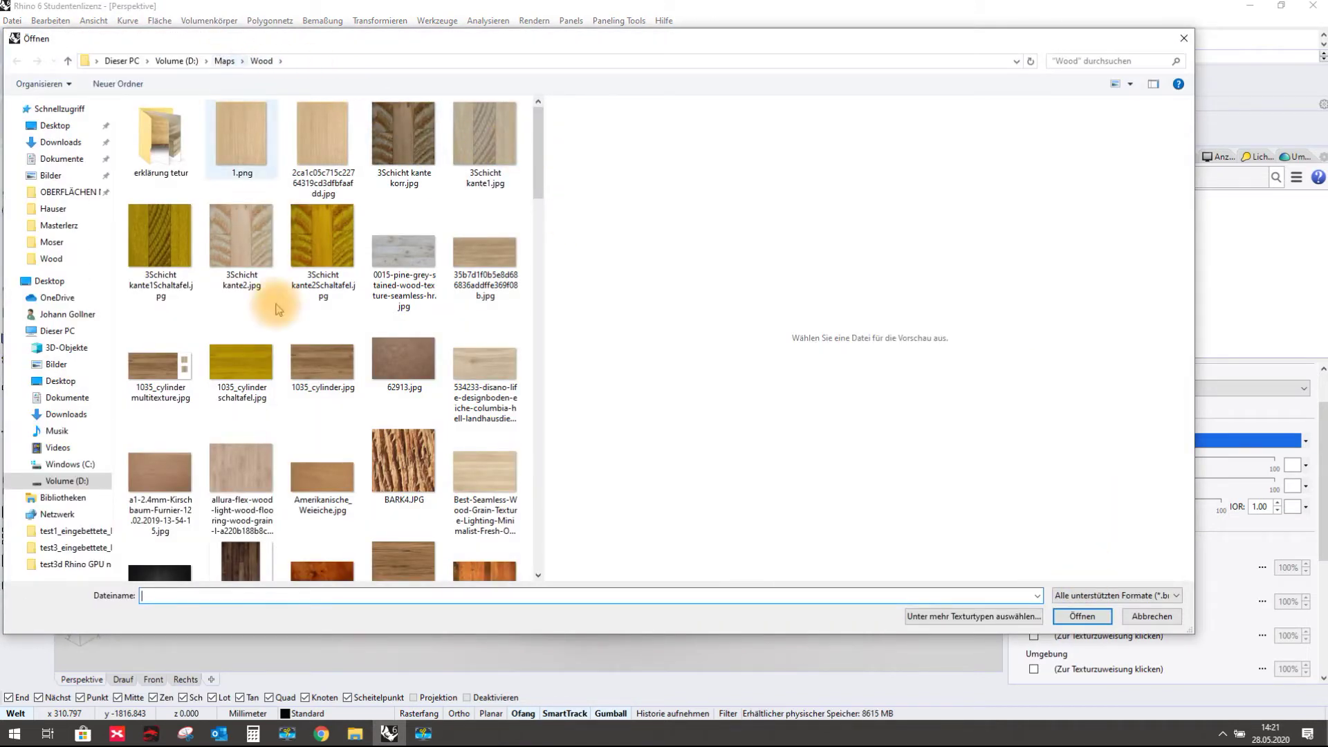
left_click(324, 386)
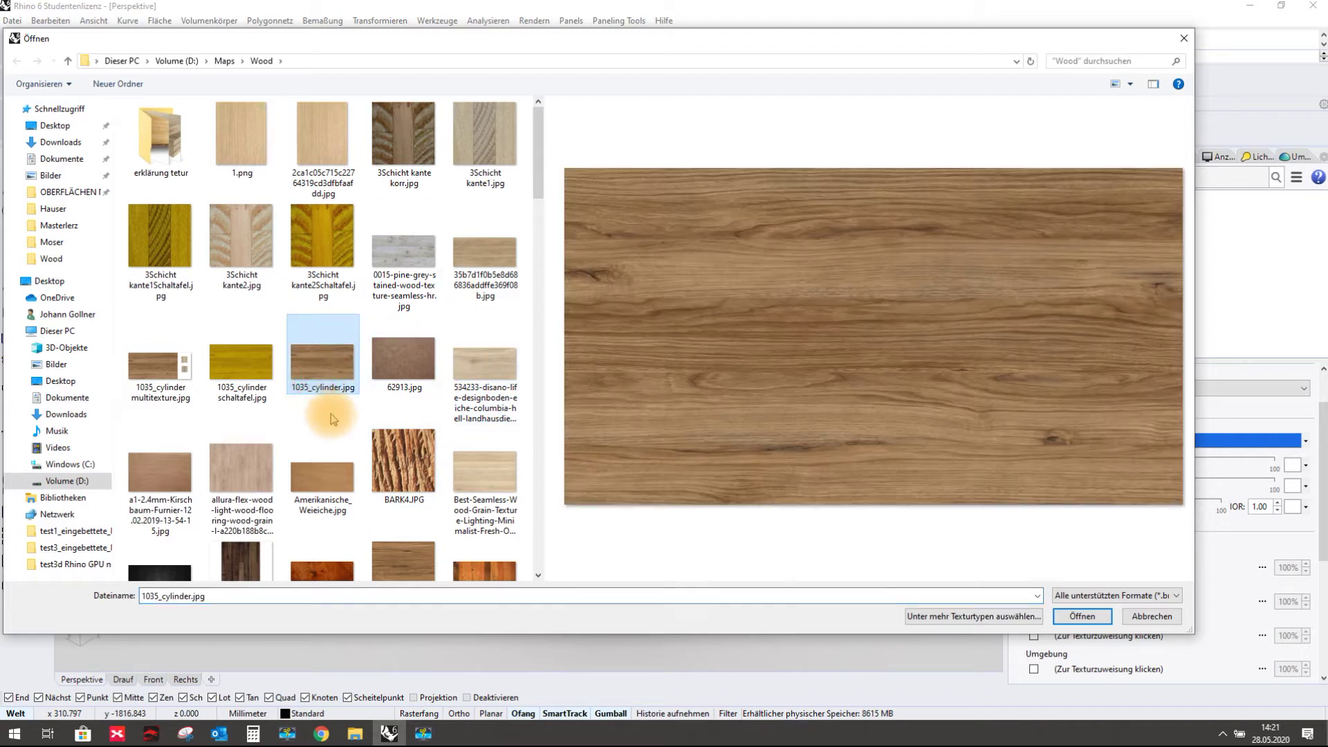